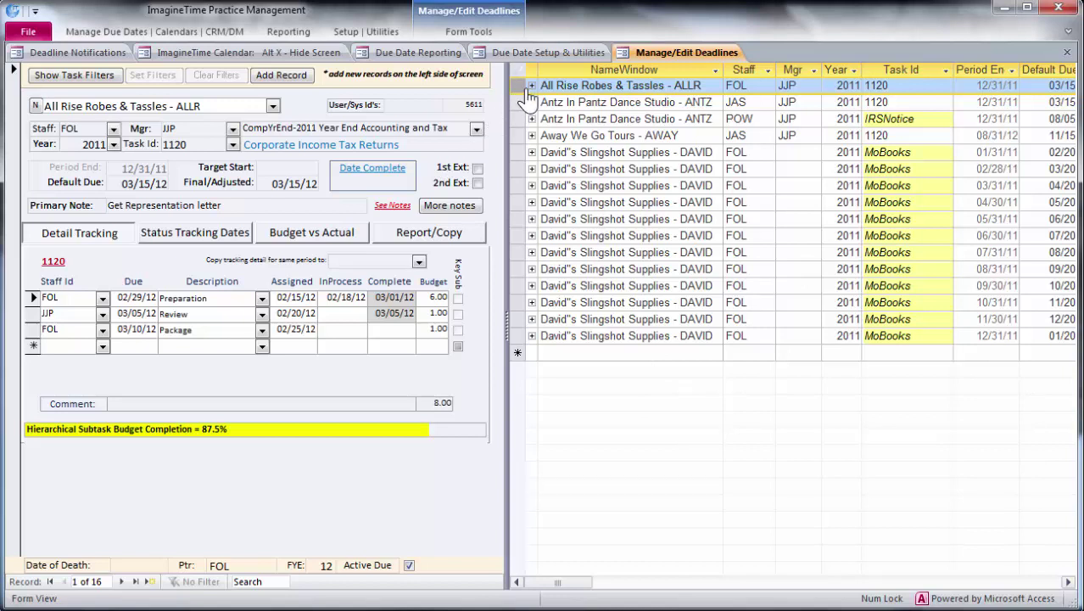
Open the All Rise Robes & Tassles 1120 deadline and examine its budgeted versus actual hours by staff
left_click(883, 119)
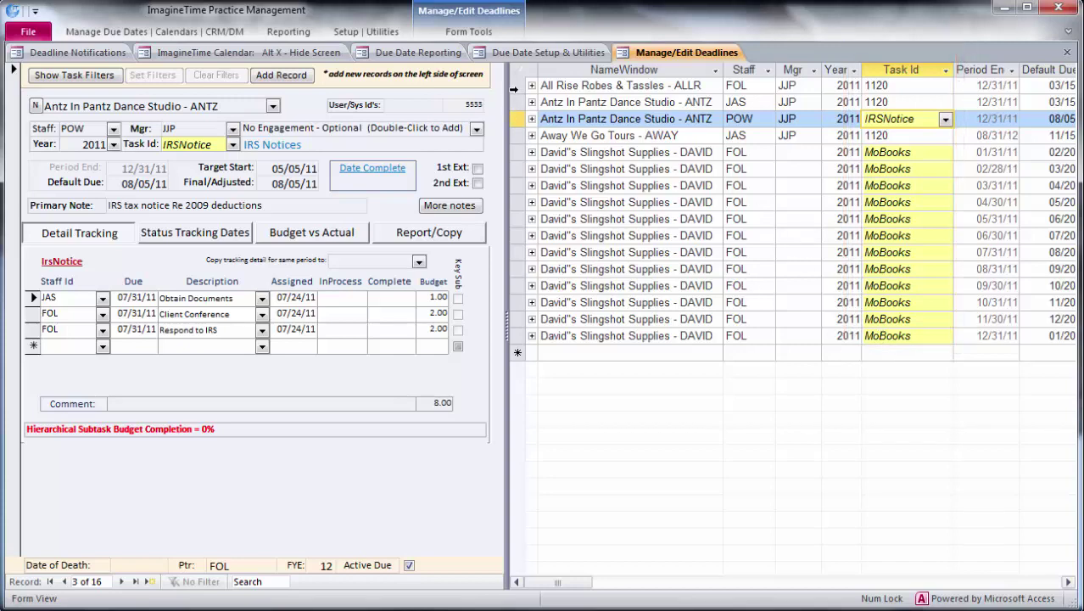
left_click(514, 86)
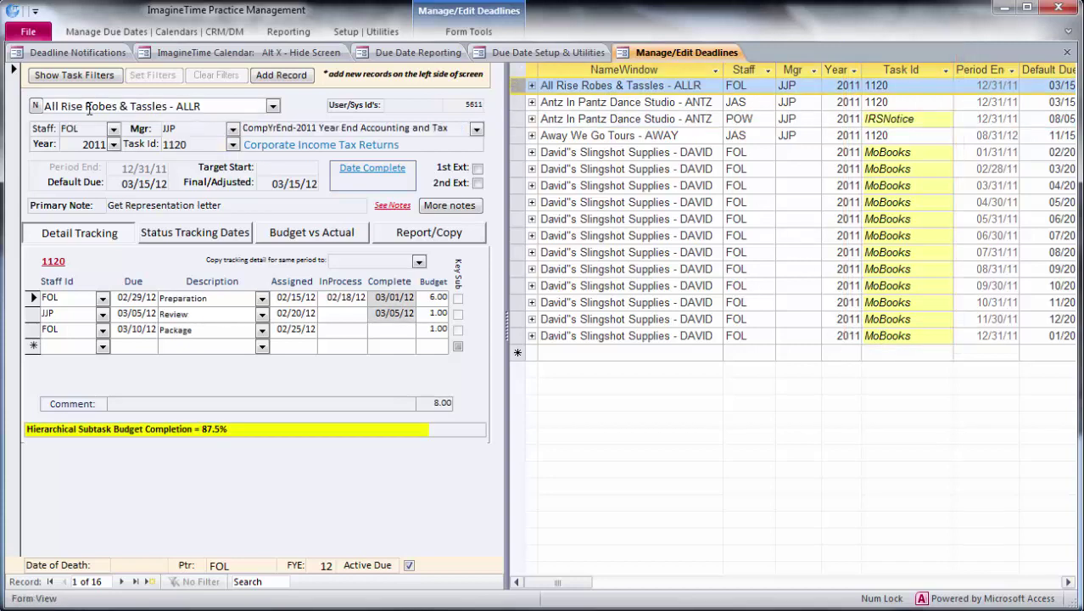
left_click_drag(69, 106, 267, 113)
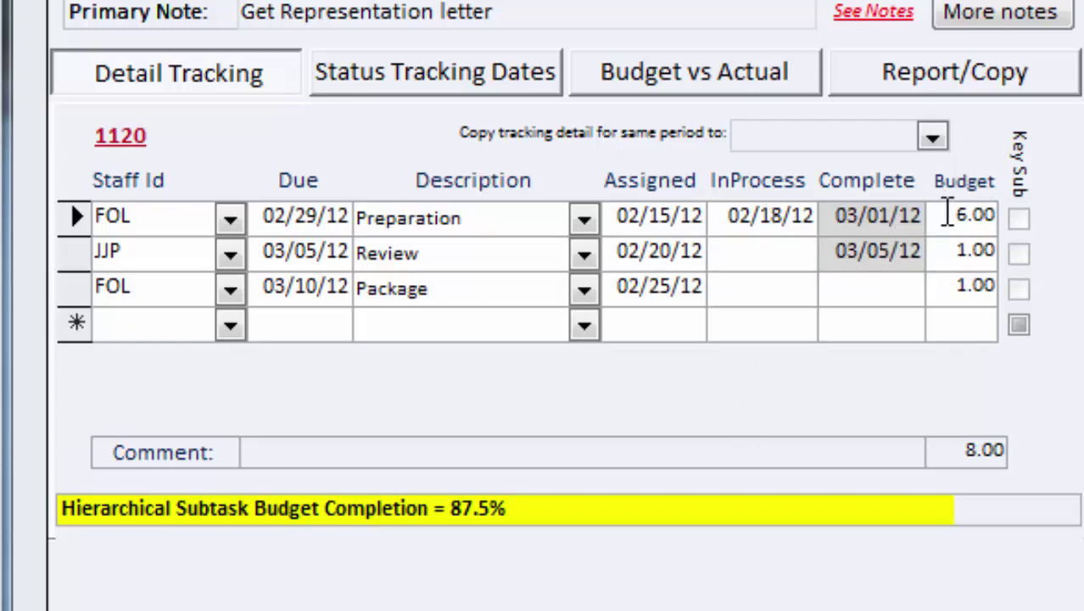
left_click(663, 68)
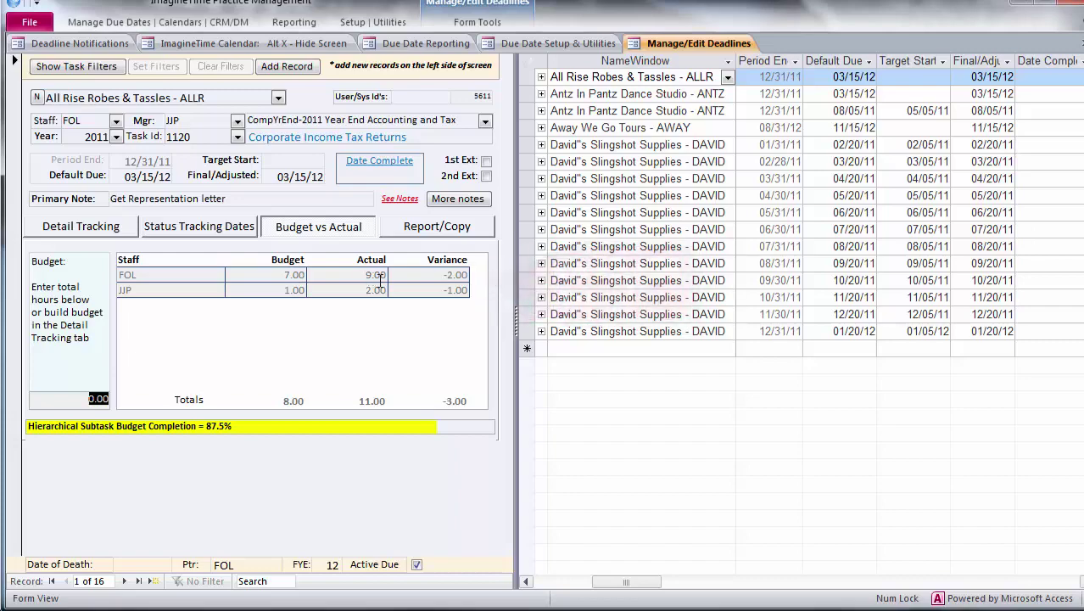
In the detail tracking of the All Rise Robes & Tassles 1120 deadline, set the Package subtask's completion date to 03/10/12
left_click(56, 231)
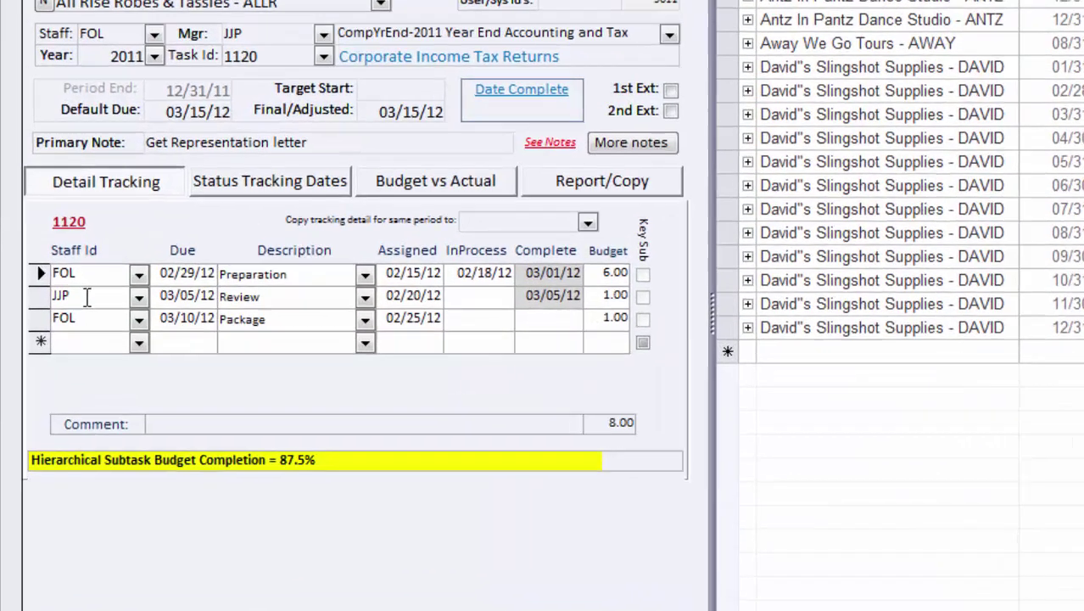
left_click(67, 311)
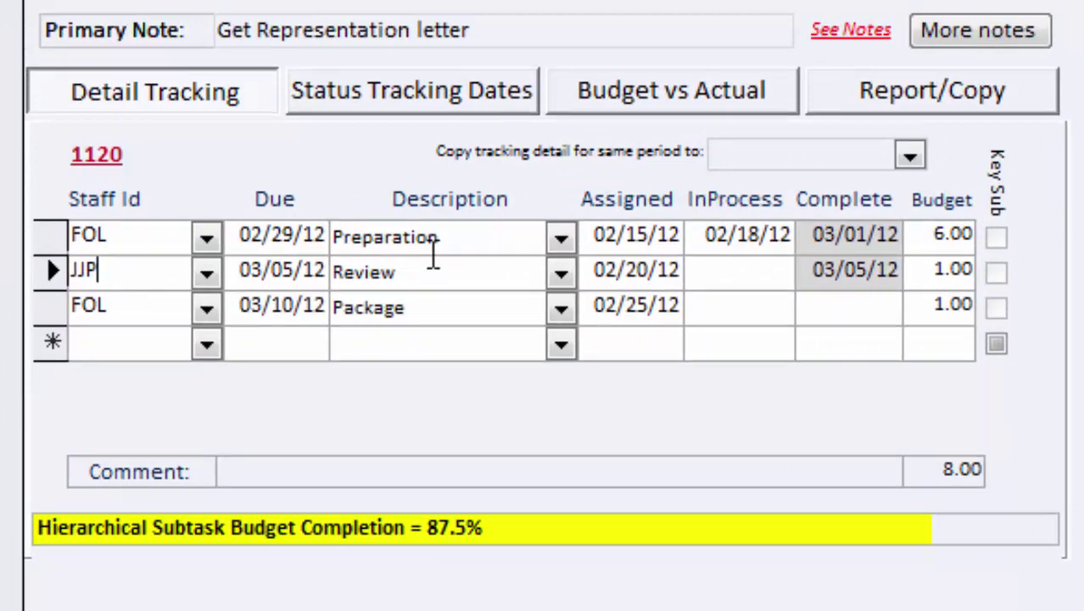
left_click(820, 314)
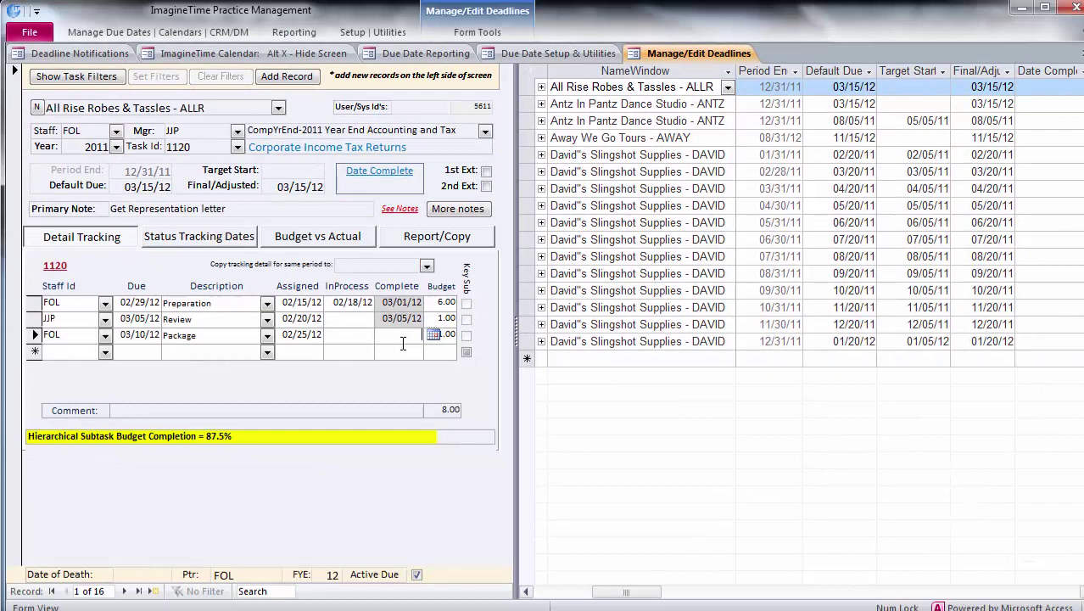
type("06")
key("BackSpace")
type("3/10/12")
key("Return")
key("Return")
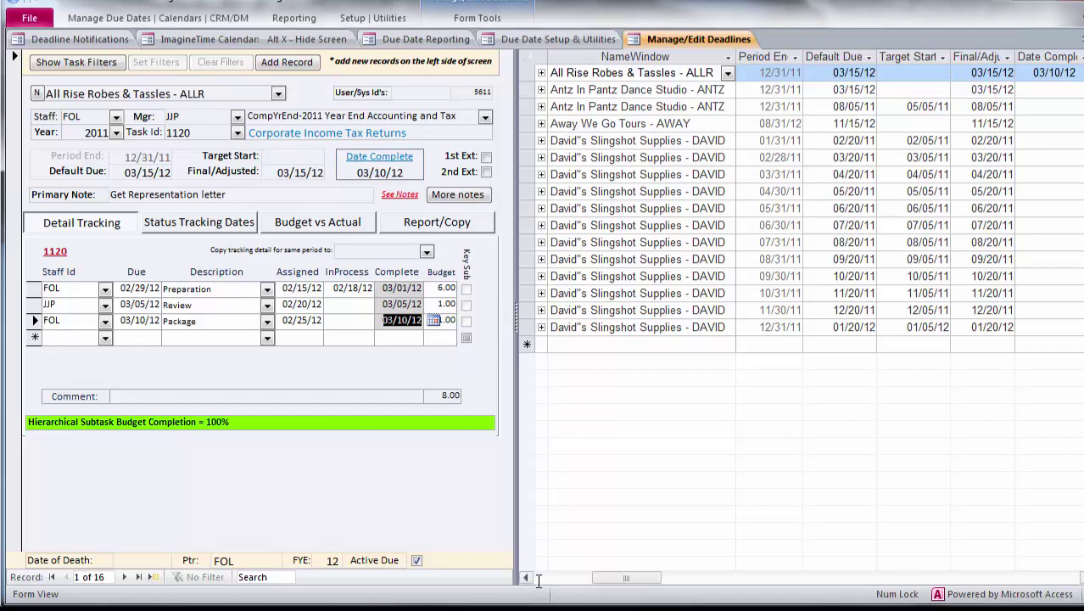
Open the Antz In Pantz IRSNotice deadline and find the subtask type assigned to IRSNotice in the master tasks setup
left_click(538, 580)
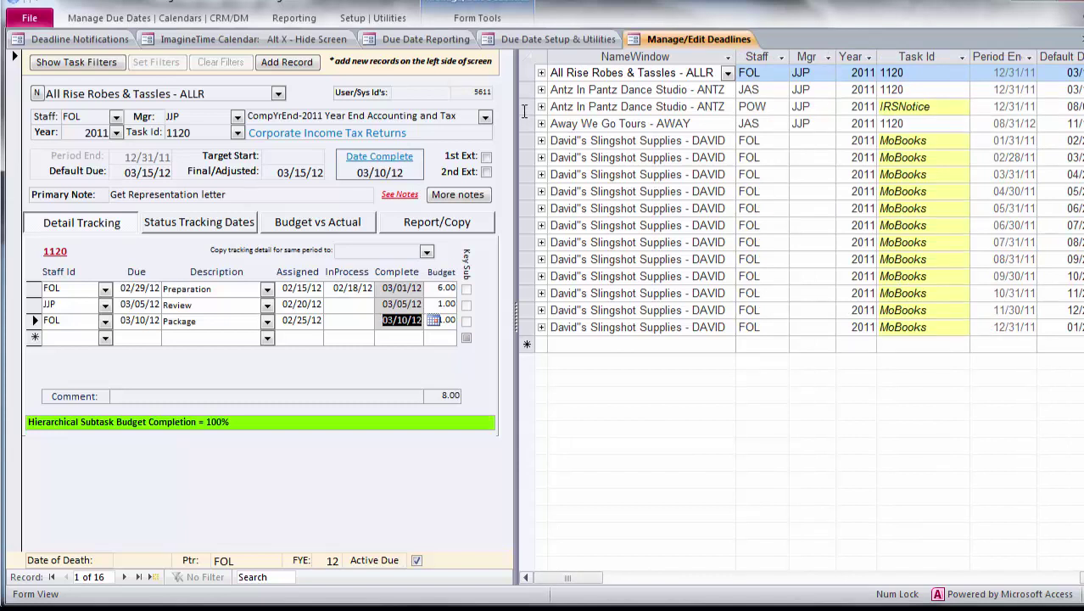
left_click(526, 108)
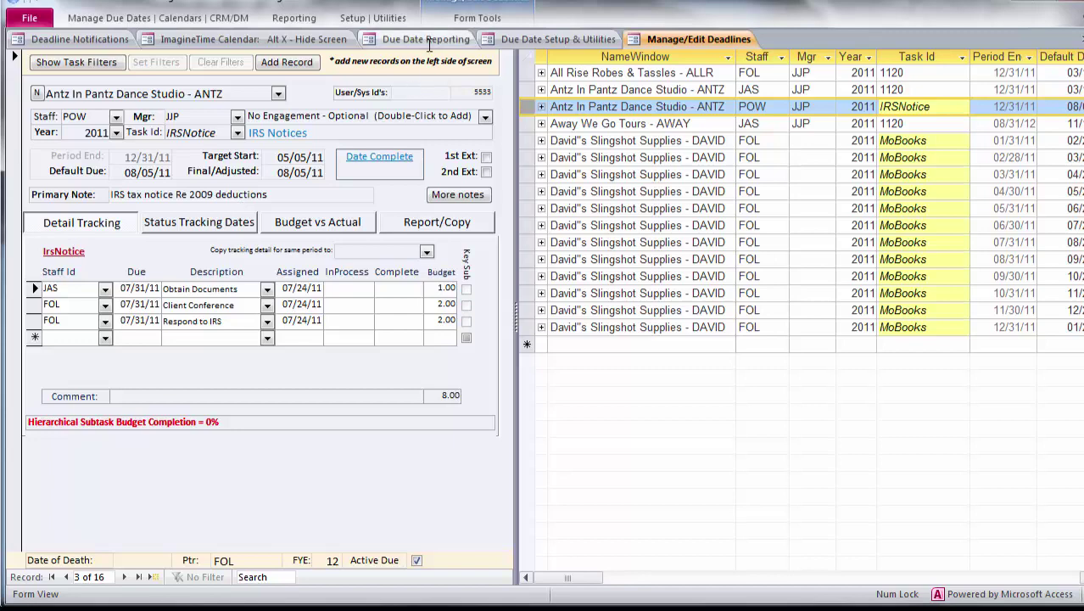
left_click(512, 45)
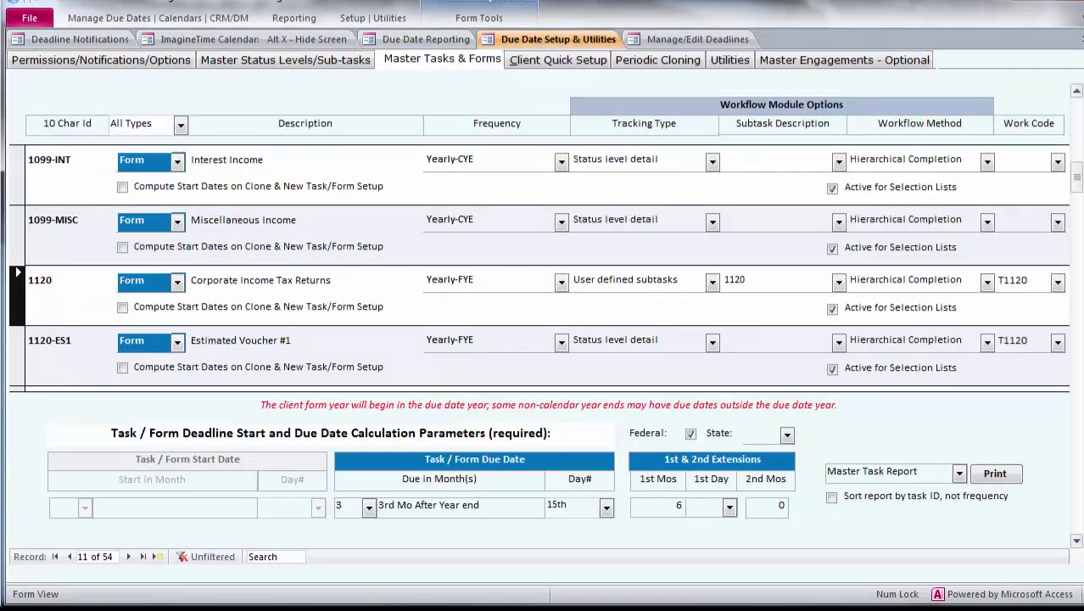
scroll(24, 296, "down", 10)
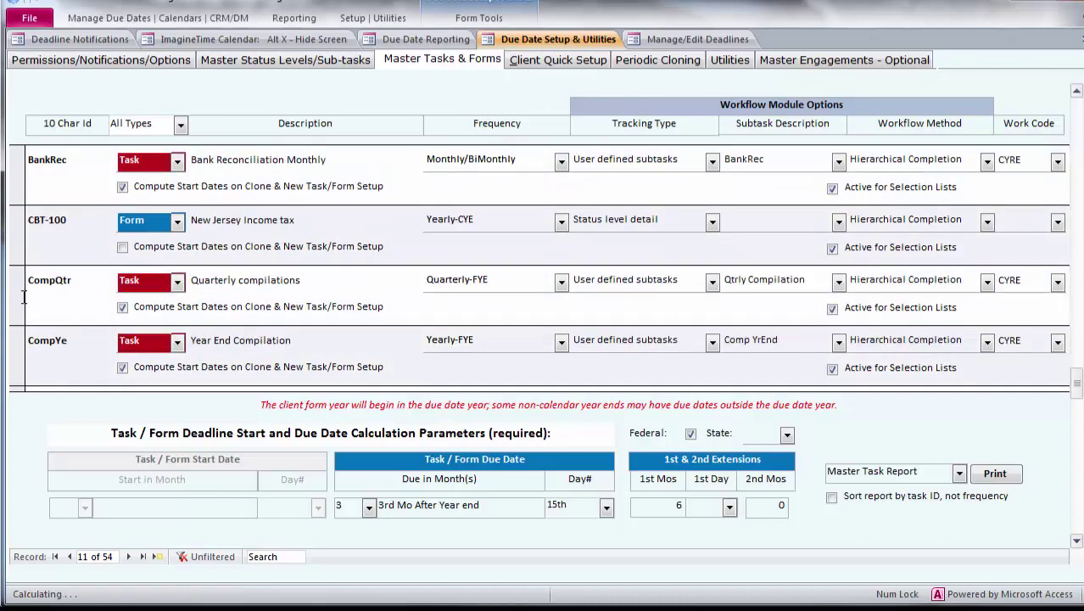
scroll(24, 297, "down", 12)
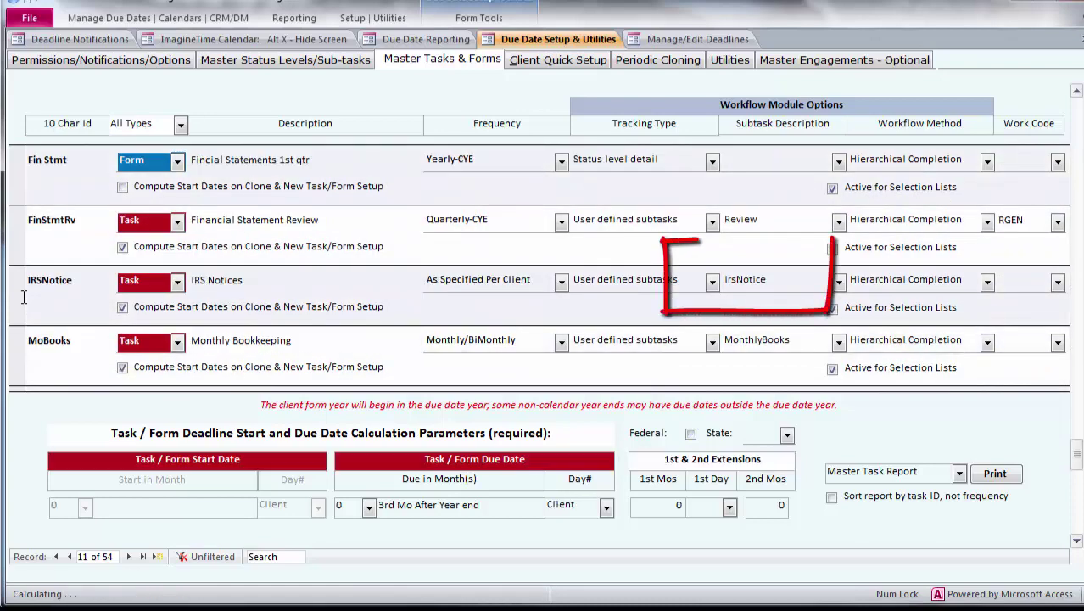
left_click(768, 280)
left_click_drag(768, 280, 713, 282)
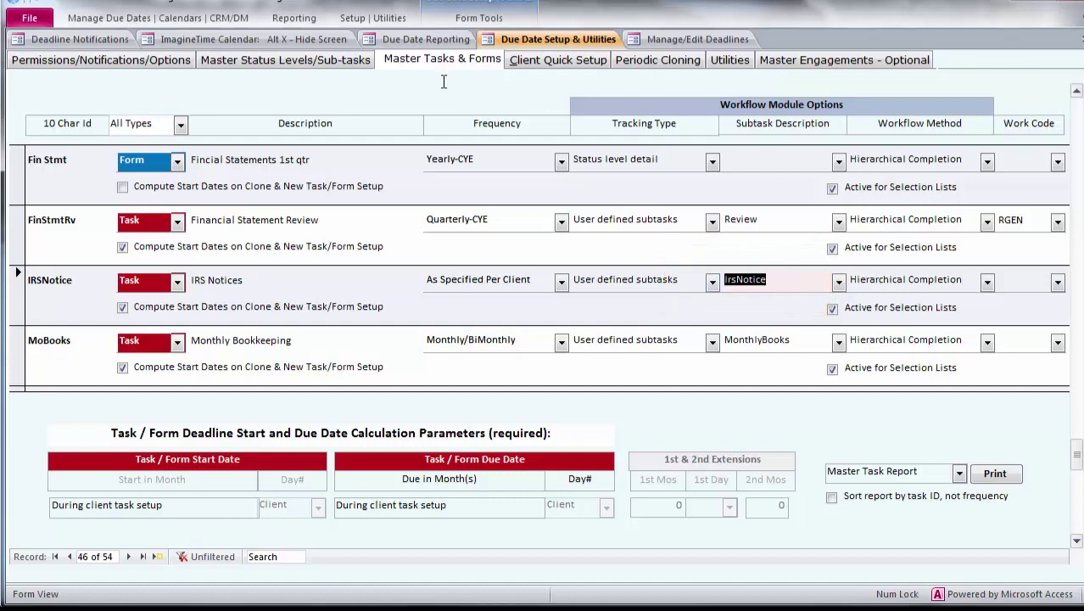
Display the user-defined subtask setup and highlight the three IrsNotice subtasks to review their order and due-date rules
left_click(261, 63)
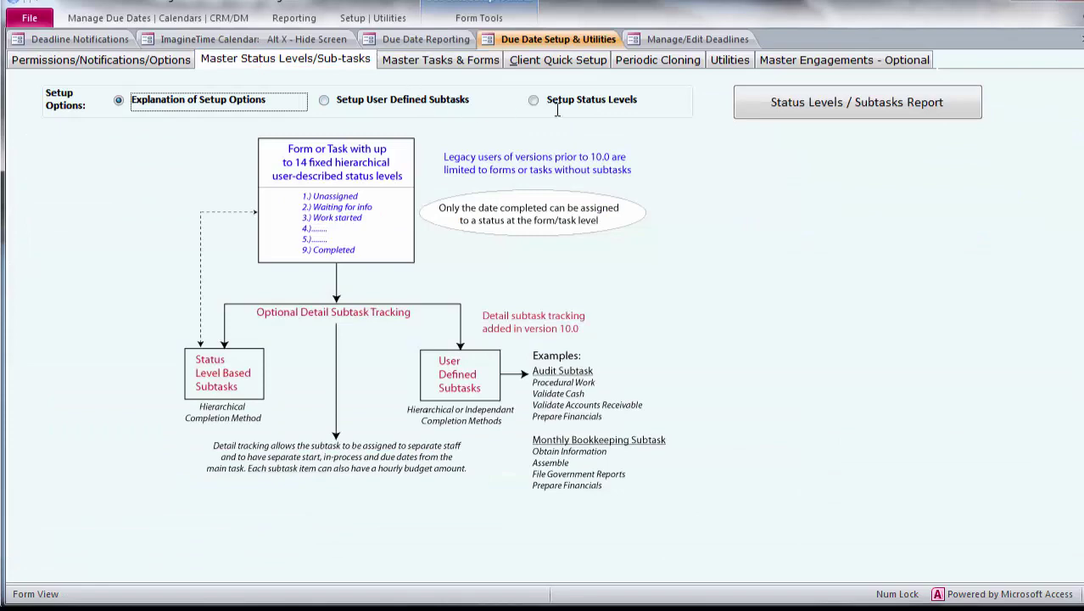
left_click(555, 103)
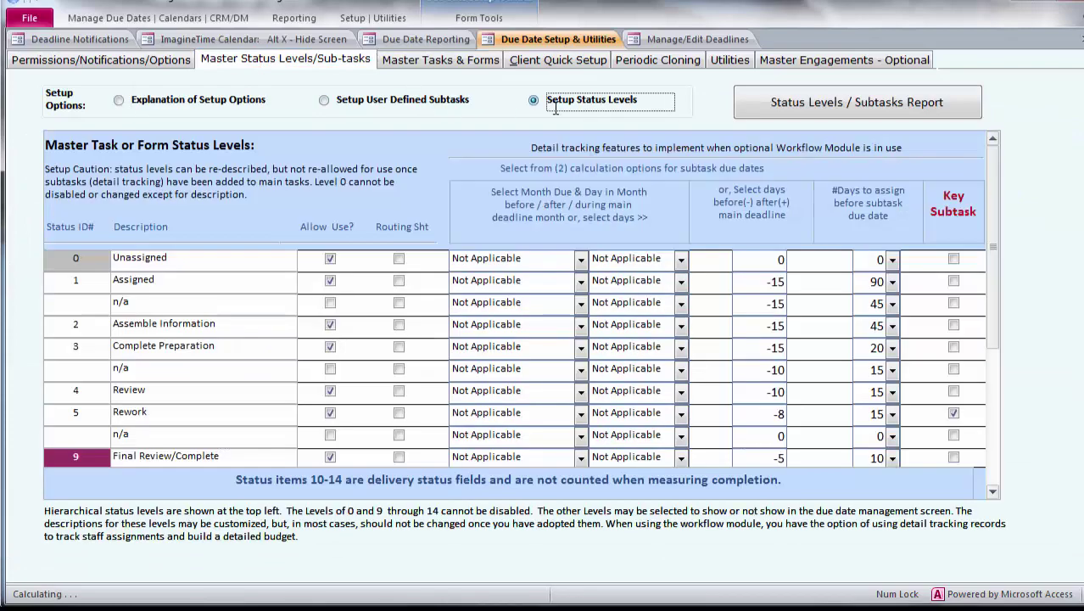
left_click(429, 107)
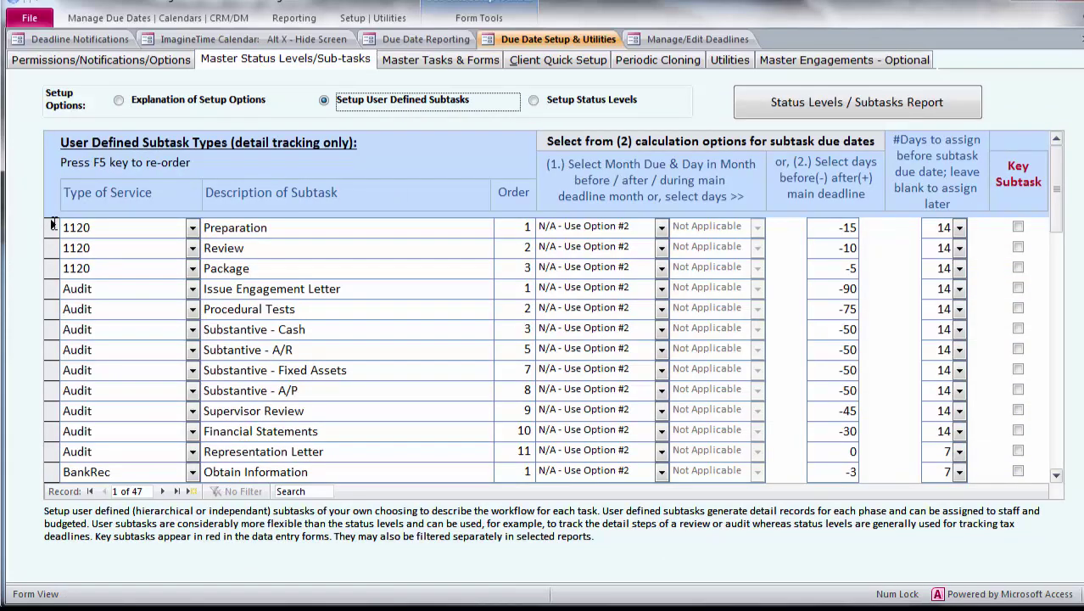
scroll(53, 223, "down", 5)
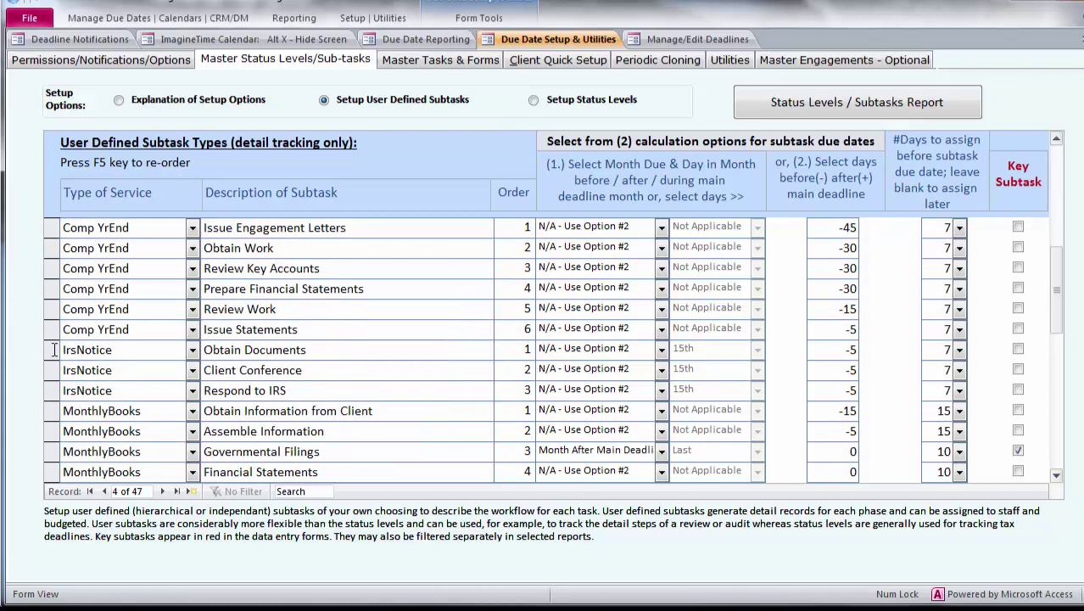
left_click_drag(53, 350, 58, 399)
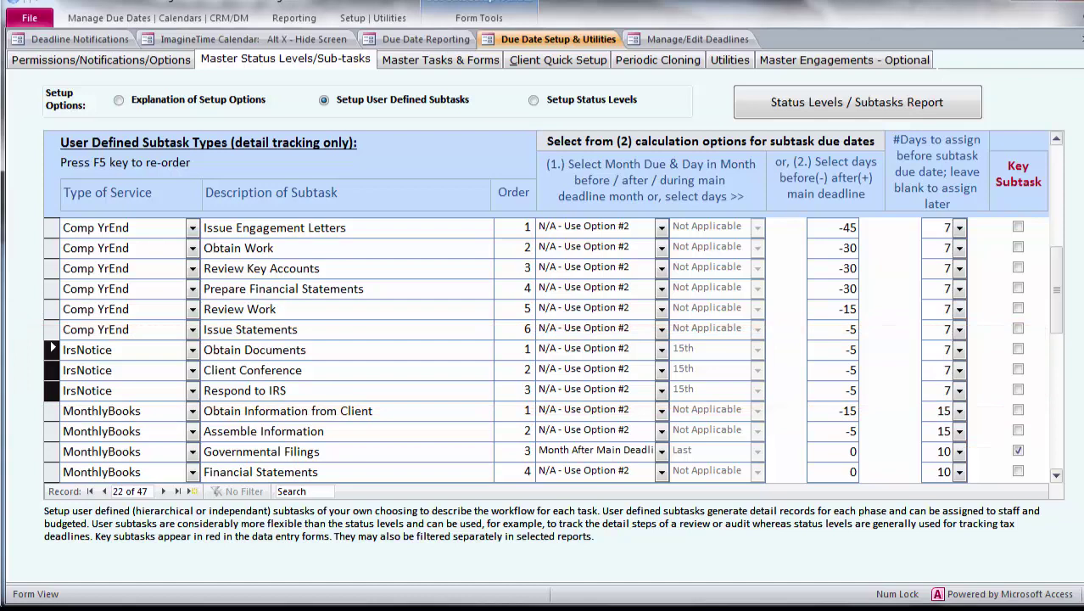
Reassign the Assemble Information subtask of David''s Slingshot Supplies' January 2011 MoBooks task to DM, copying the assignment to the related incomplete MoBooks tasks
left_click(689, 39)
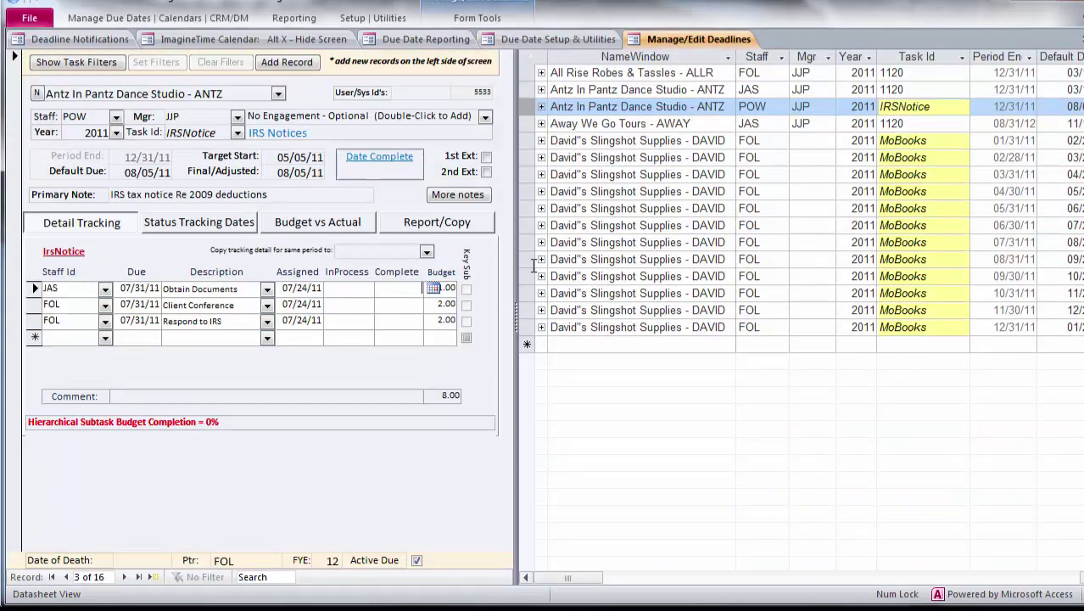
left_click(531, 174)
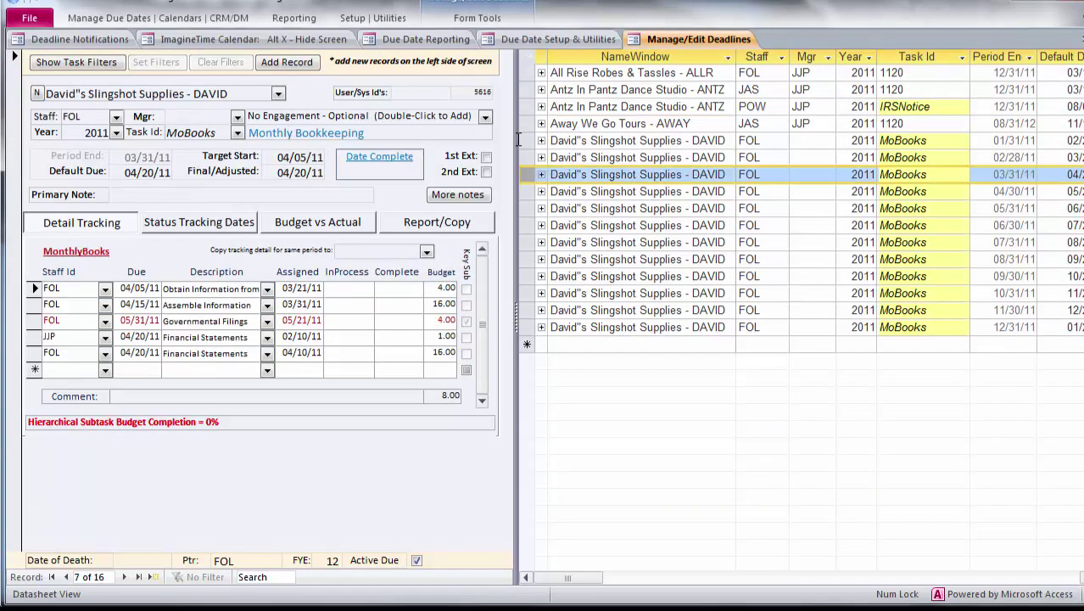
left_click_drag(528, 141, 526, 331)
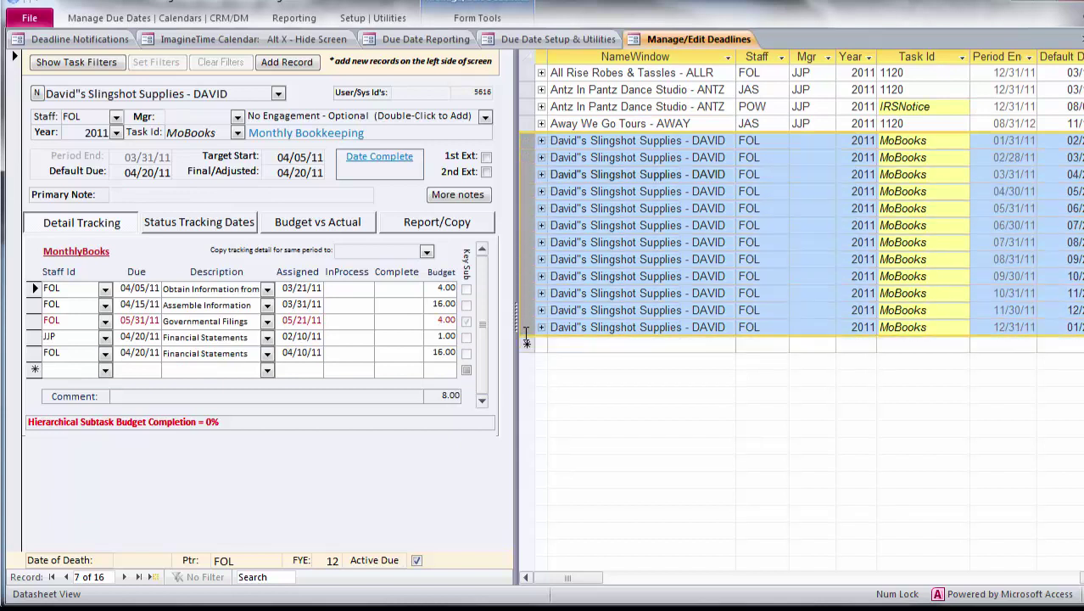
left_click(106, 304)
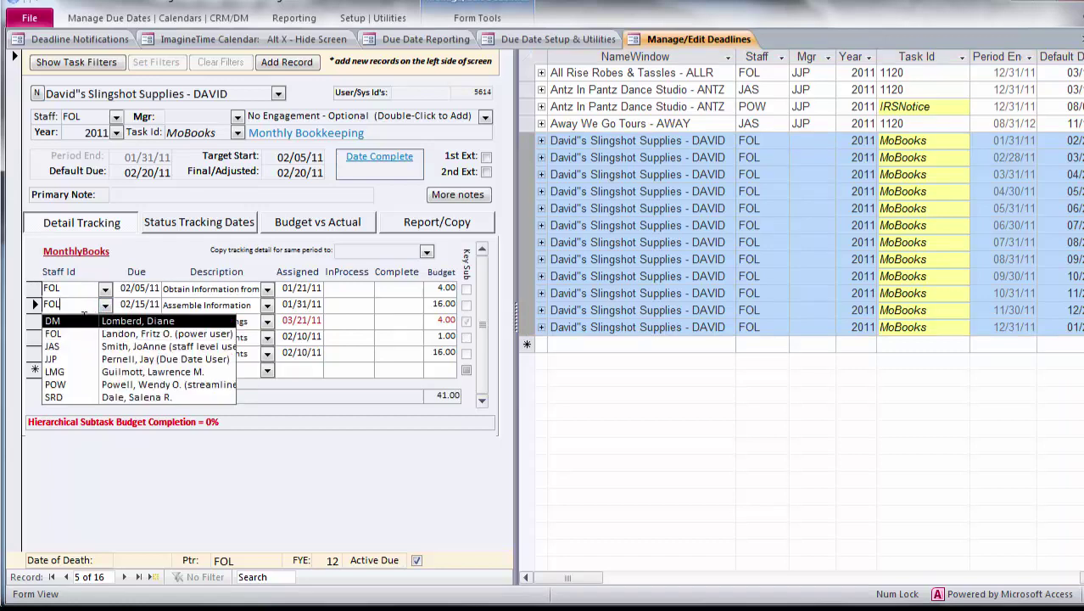
left_click(85, 320)
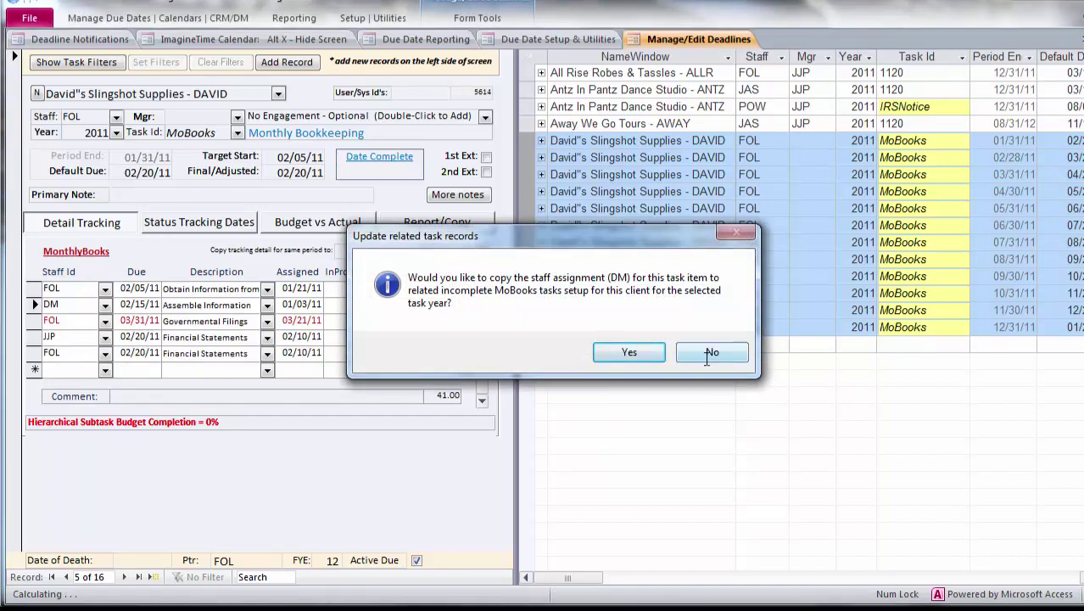
left_click(641, 355)
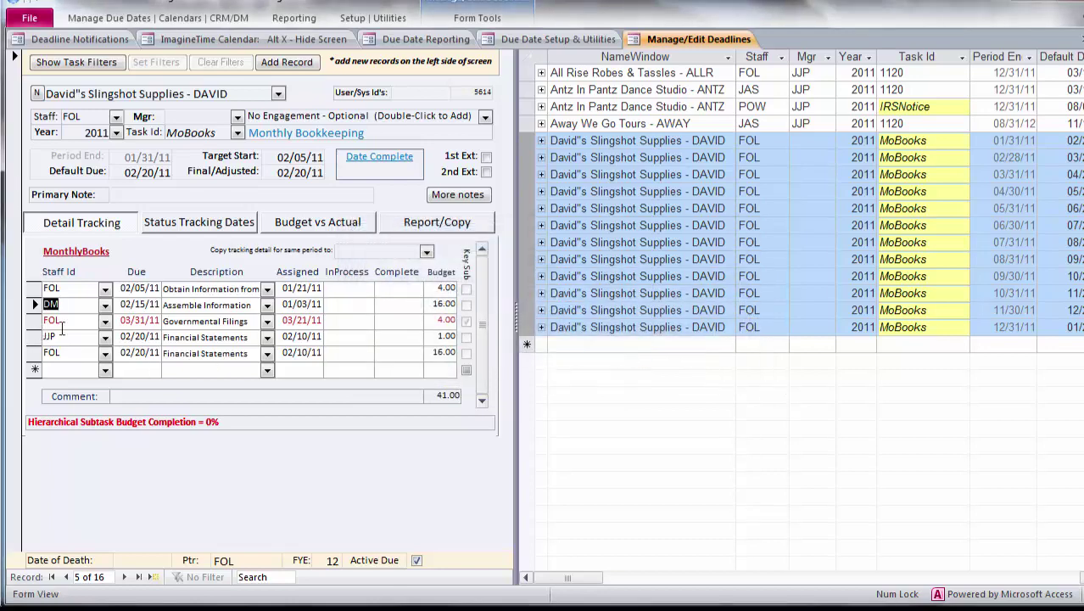
left_click(528, 208)
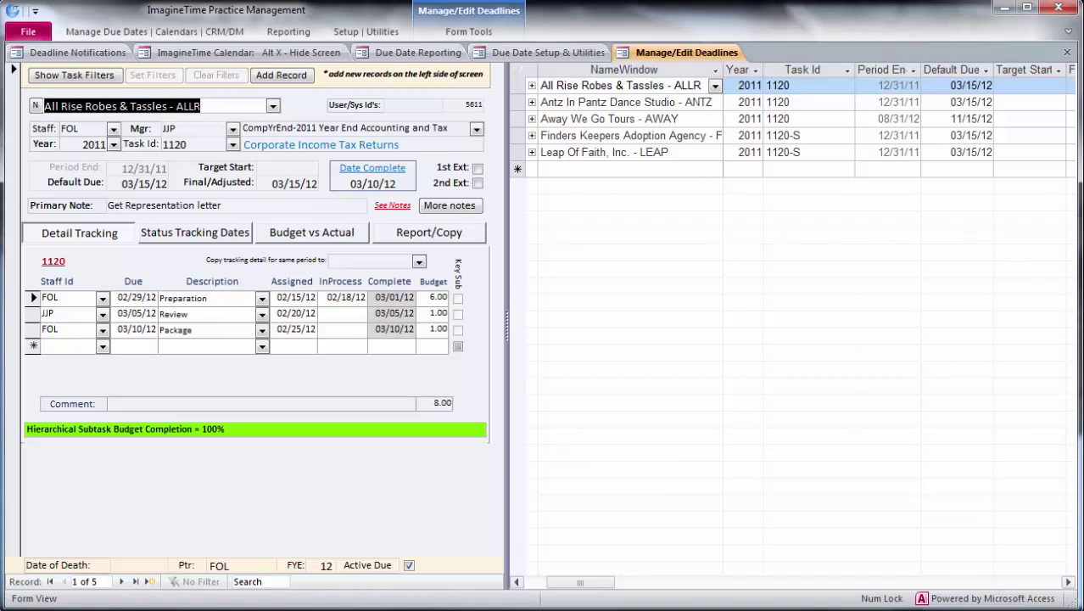
Examine the status-level subtasks of the 1120-S deadlines for Leap Of Faith and Finders Keepers Adoption Agency, including the delivery and e-file levels
left_click(956, 119)
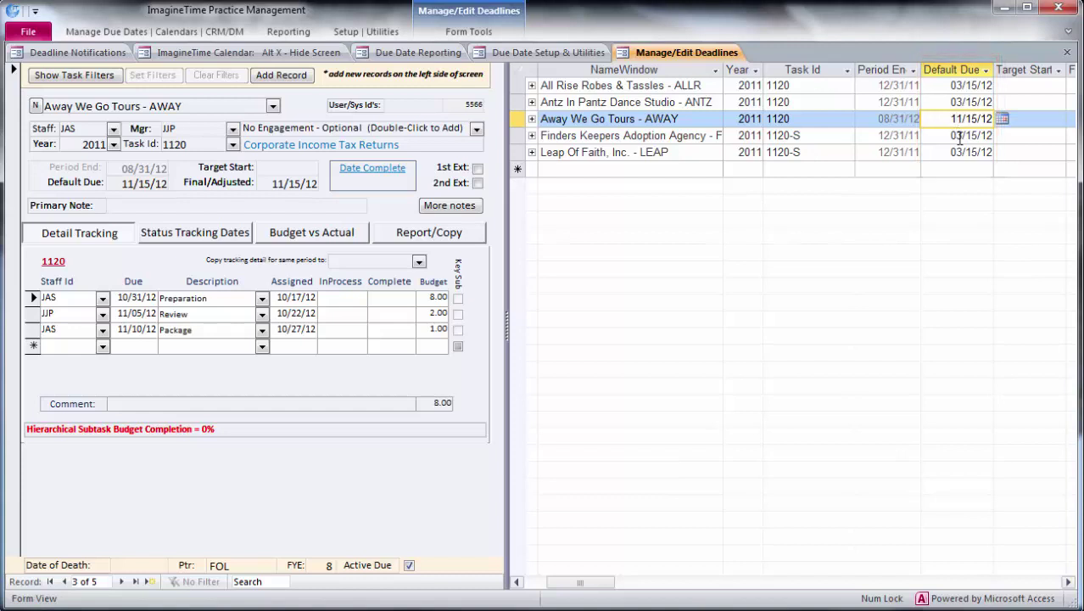
left_click(960, 136)
left_click(964, 151)
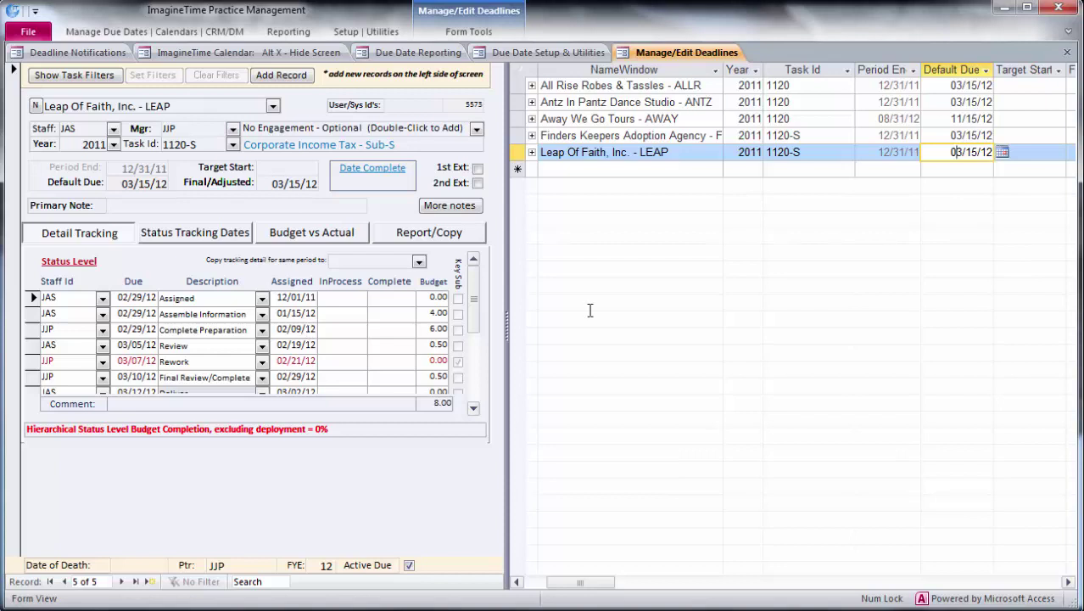
left_click(520, 153)
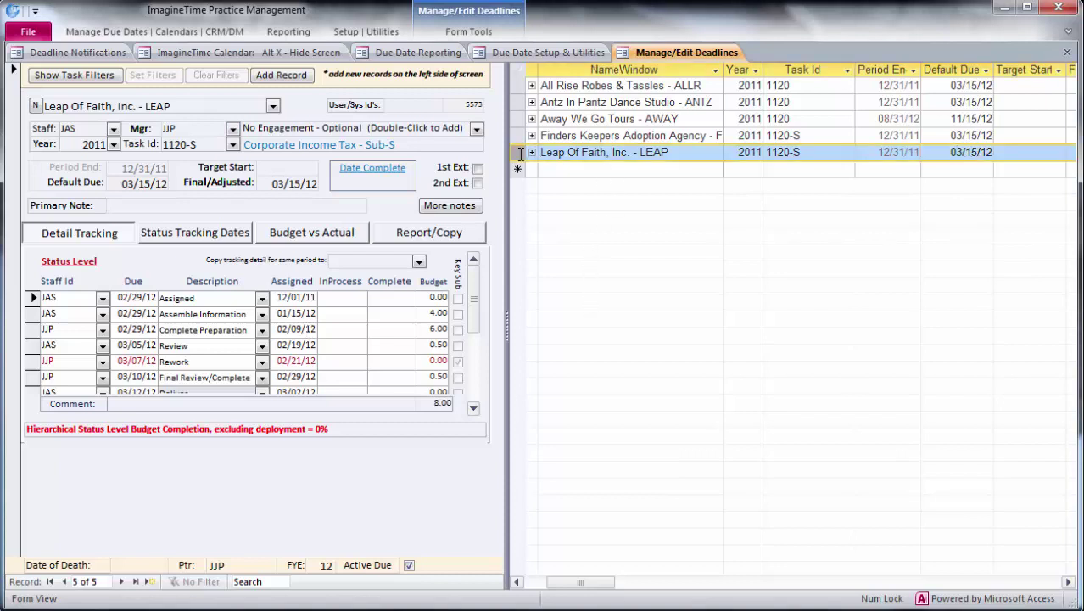
left_click(520, 136)
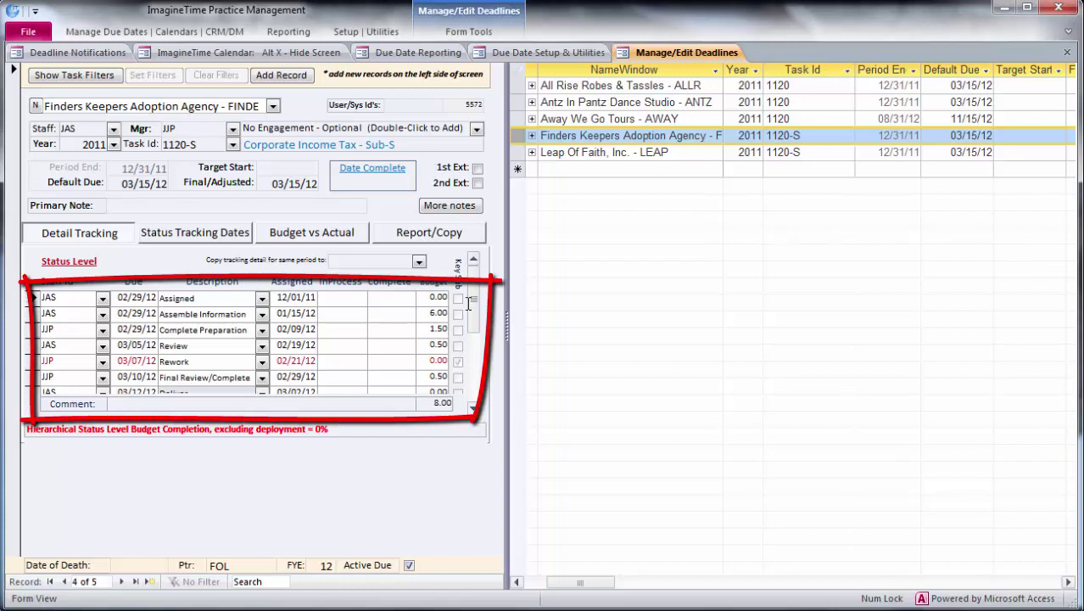
left_click_drag(478, 299, 477, 367)
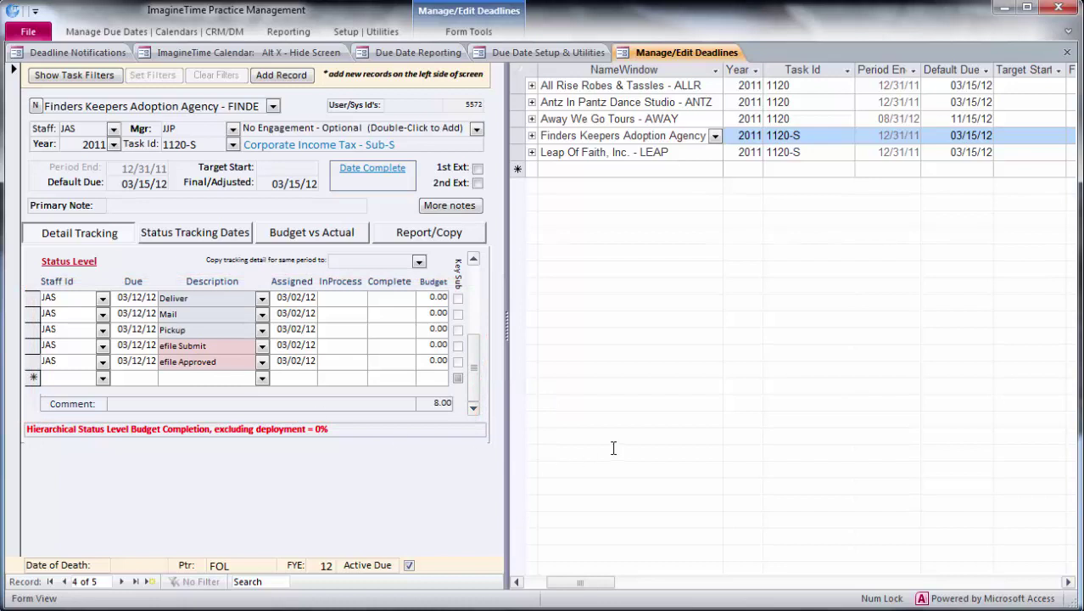
From the All Rise Robes & Tassles record, run the Due Date Report with detail tracking history on the current filters, grouped by Staff/Contact
left_click(557, 85)
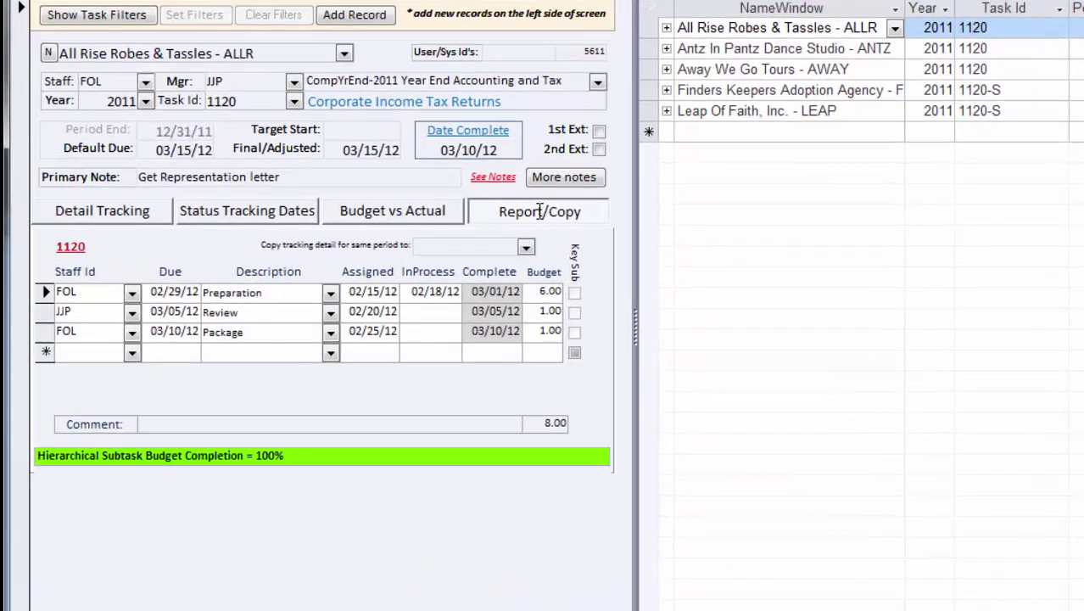
left_click(430, 232)
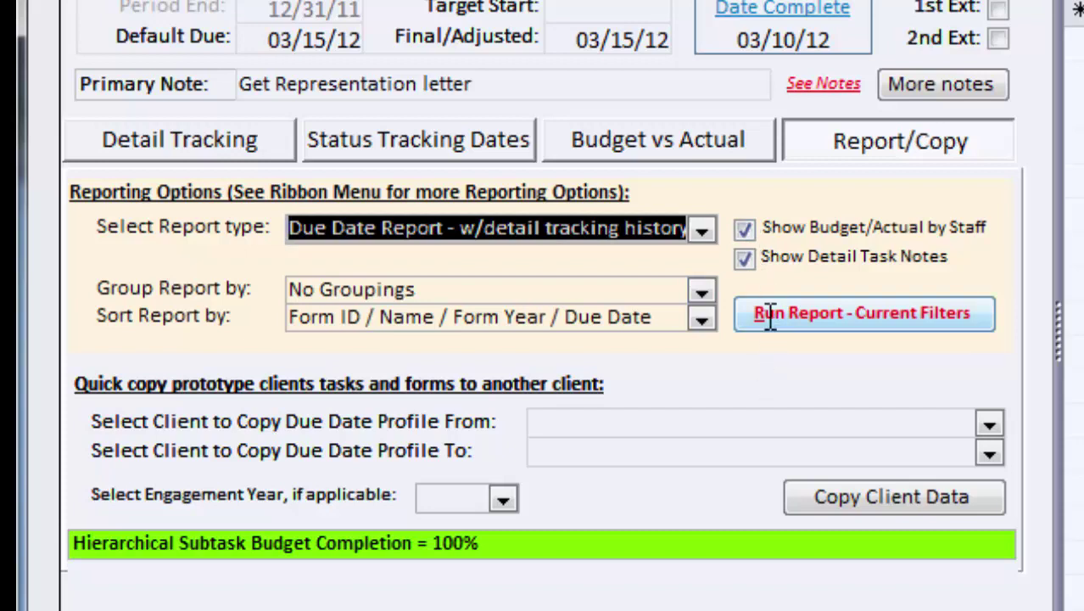
left_click(701, 290)
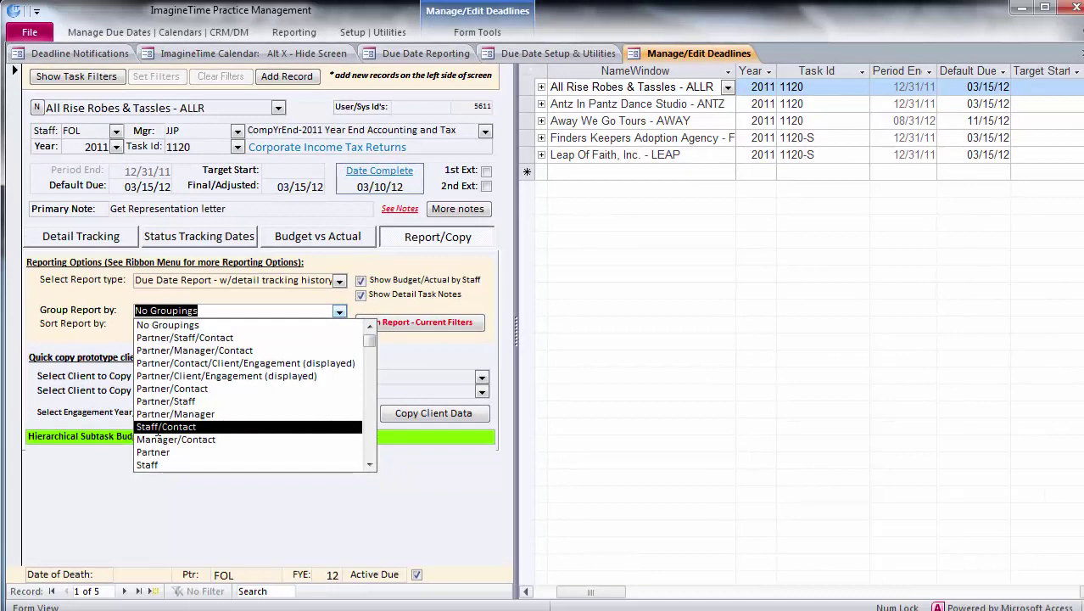
left_click(161, 427)
left_click(408, 322)
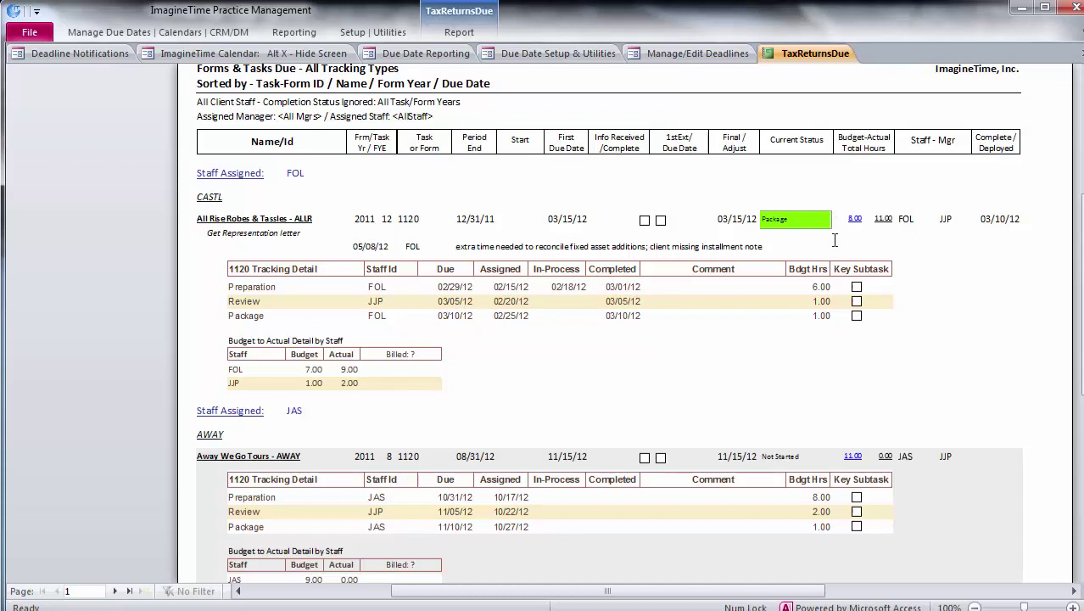
Examine pages 1 and 2 of the due date report, covering subtask tracking detail and budget-to-actual hours by staff
scroll(467, 377, "down", 2)
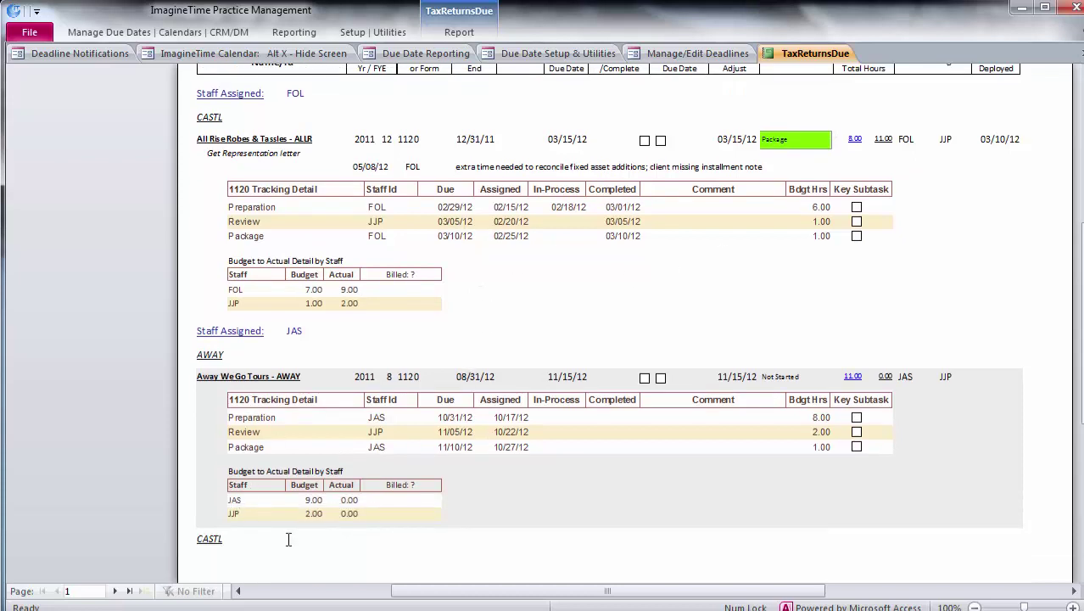
left_click(116, 590)
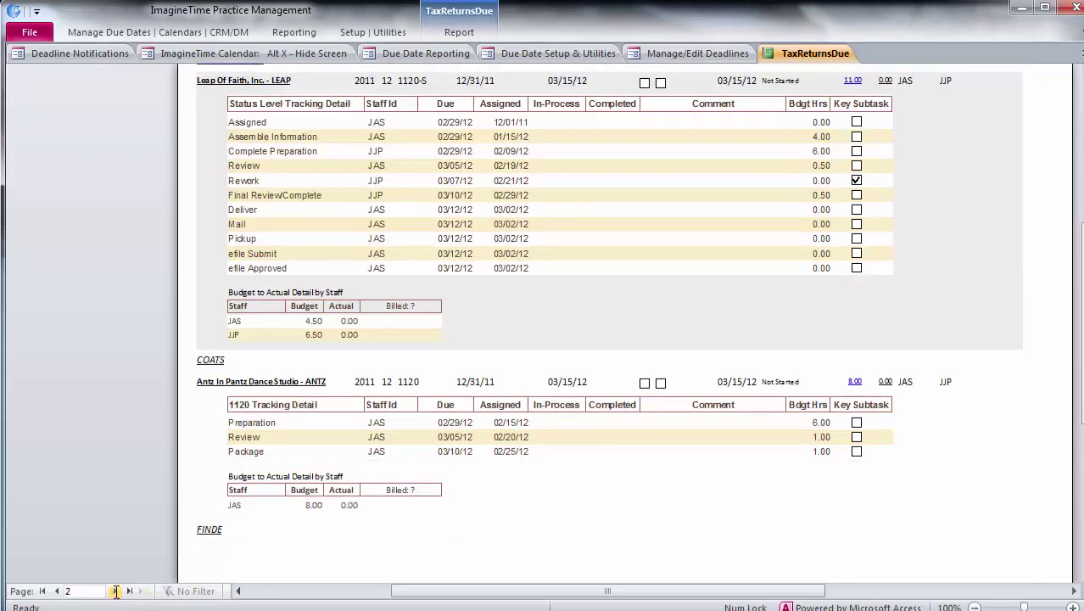
scroll(256, 254, "up", 2)
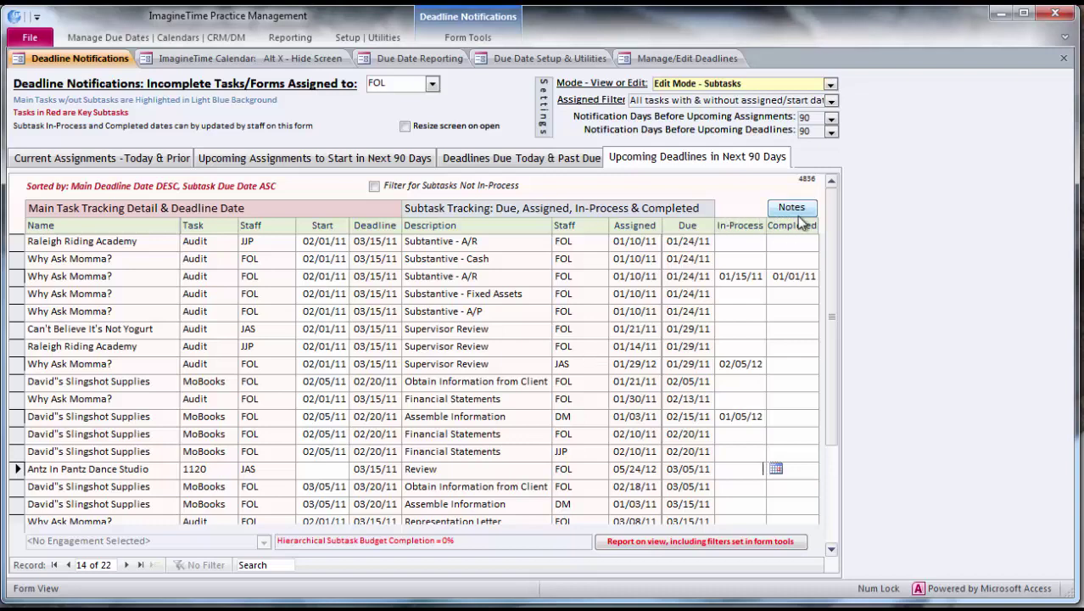
Review FOL's deadline notifications for current assignments, assignments starting in the next 90 days, and deadlines due today or past due
left_click(162, 158)
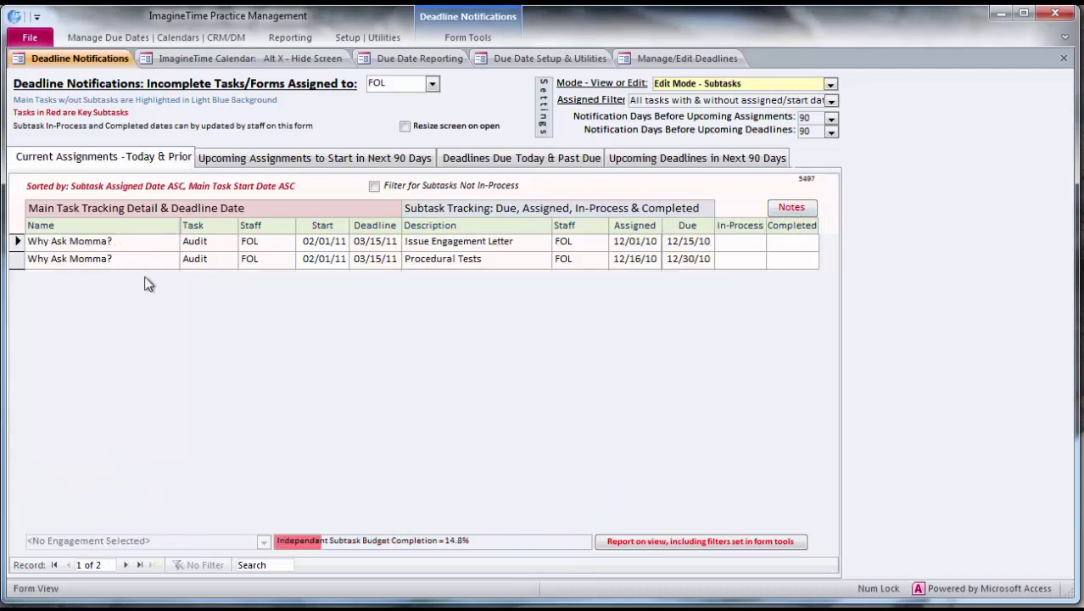
left_click(221, 161)
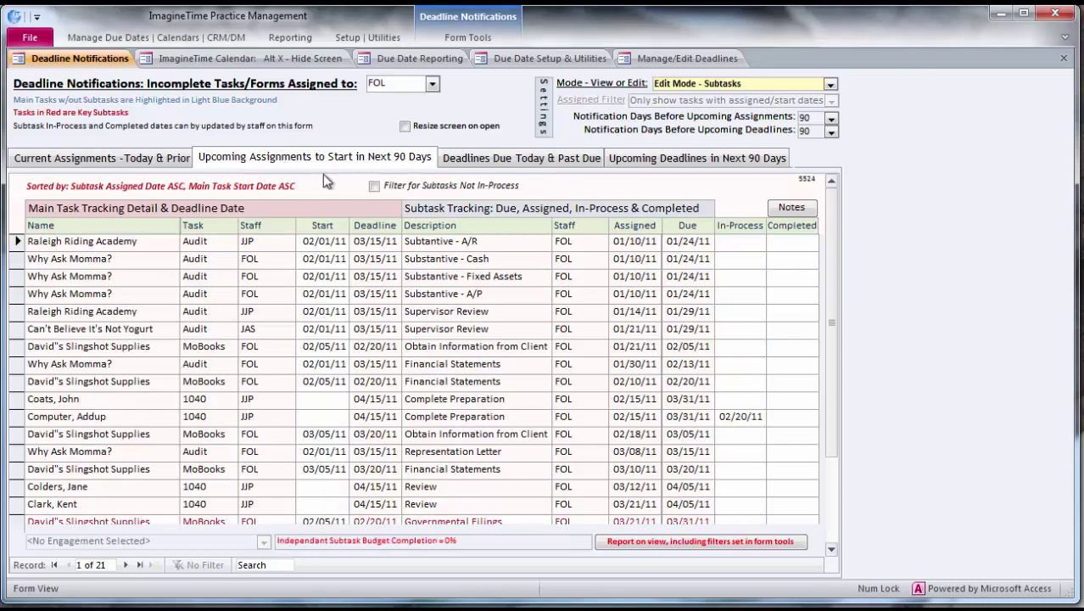
left_click(506, 162)
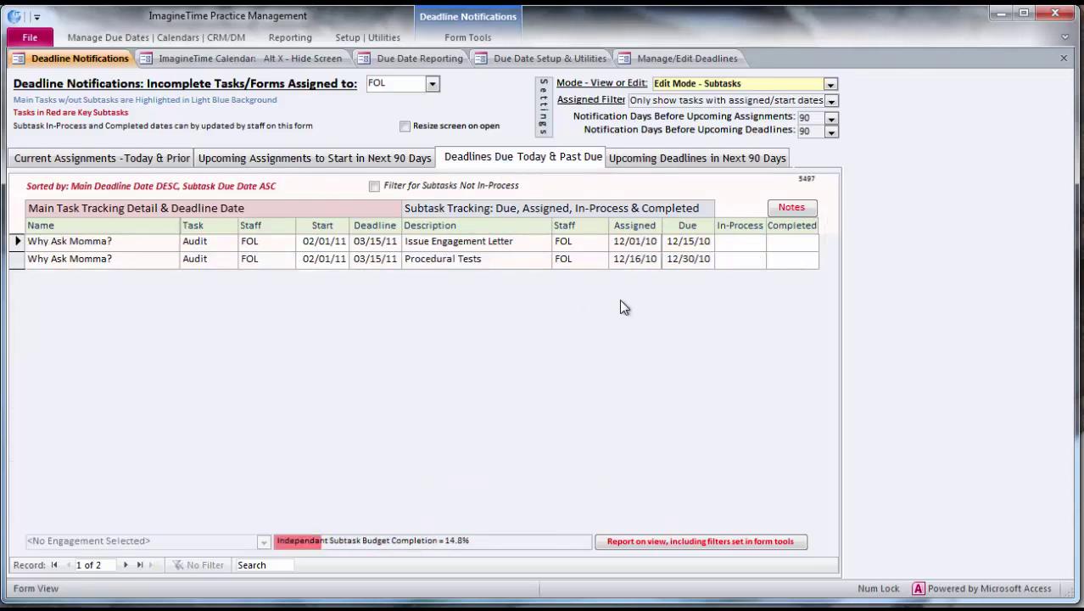
In FOL's upcoming 90-day deadlines, set the in-process 1040 Complete Preparation subtask as completed on 01/01/11, and switch to the Manage/Edit Deadlines form
left_click(689, 158)
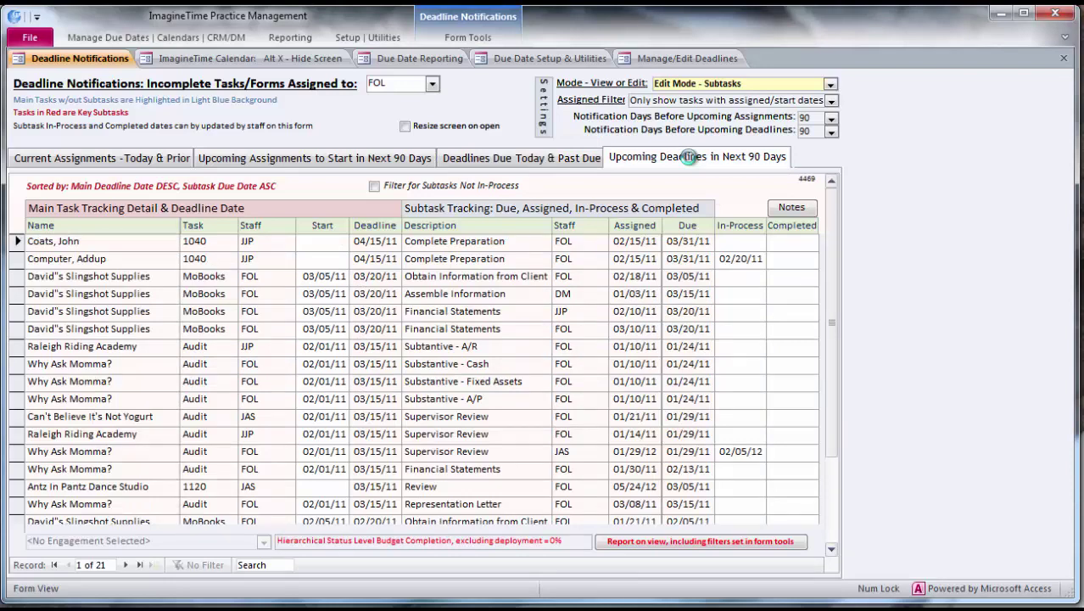
double_click(786, 263)
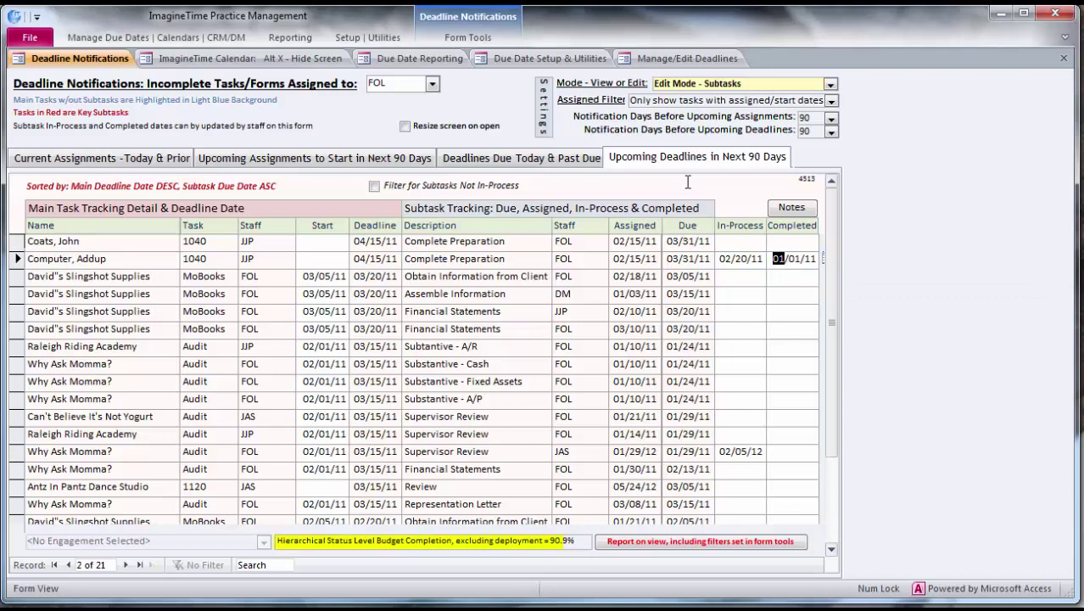
left_click(672, 59)
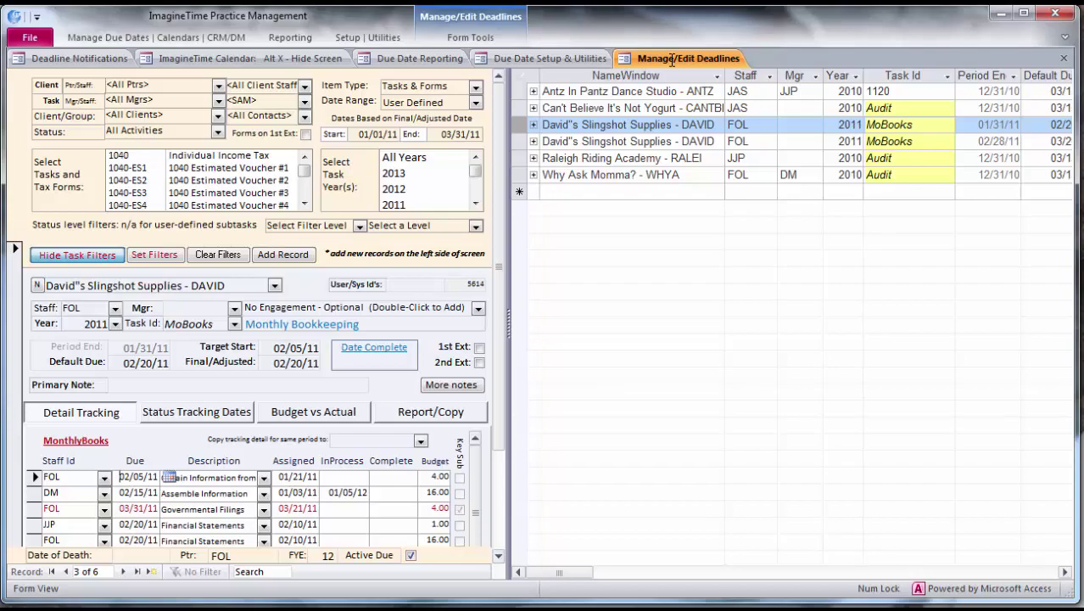
Return to the deadline notifications, run the report on FOL's upcoming 90-day deadlines view, and close the report
left_click(71, 55)
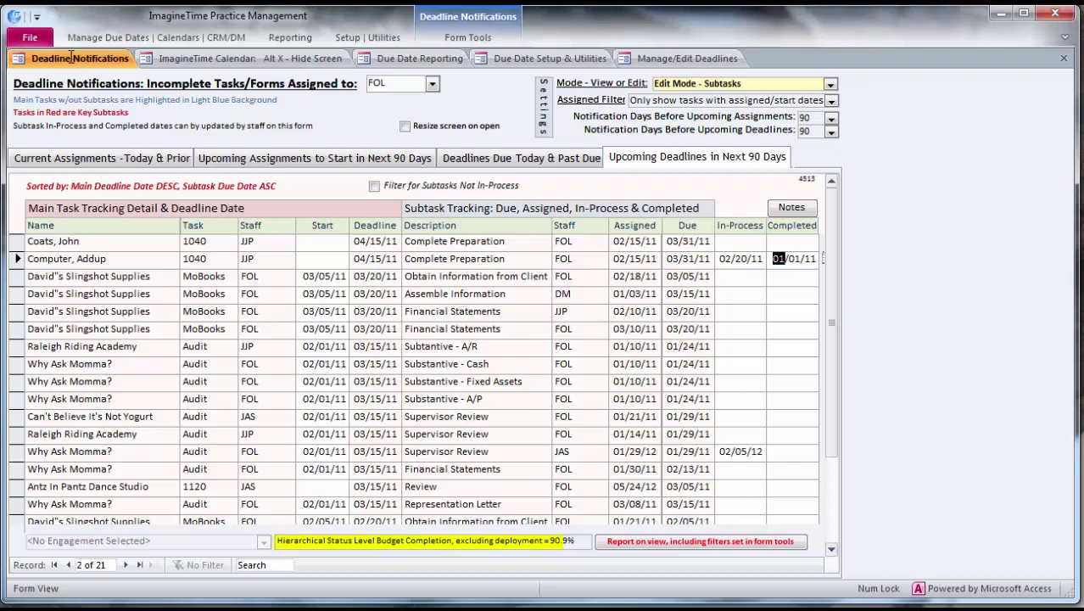
left_click(628, 541)
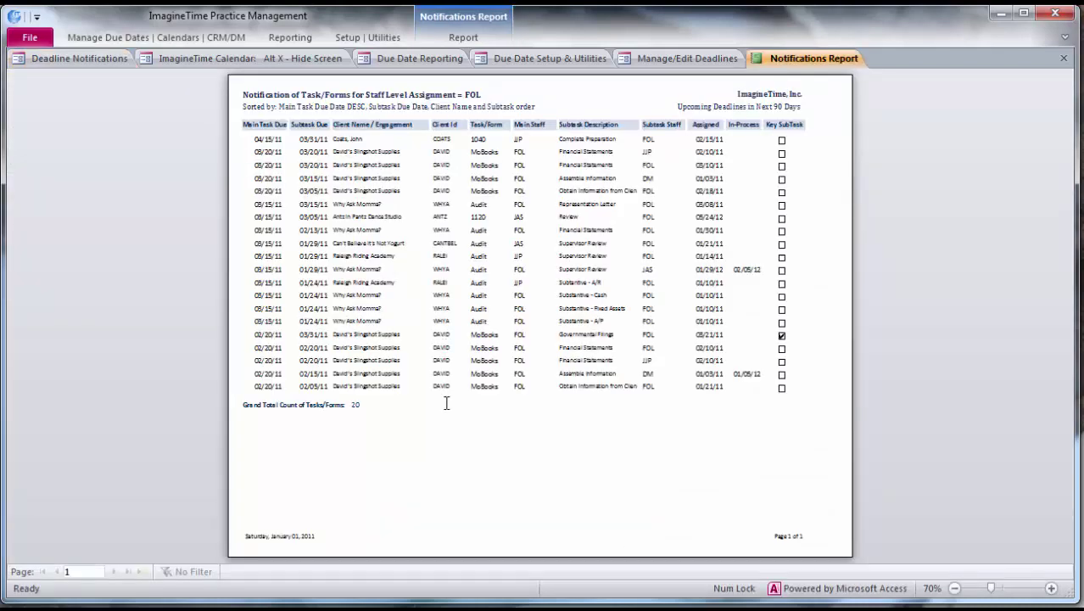
left_click(1066, 59)
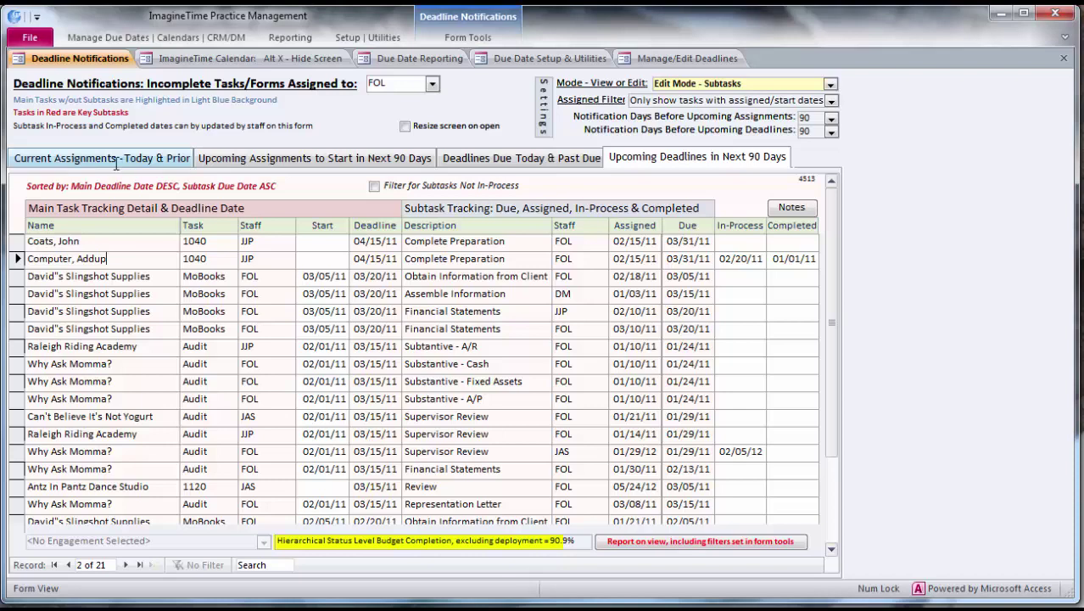
Go through all four of FOL's notification lists again, from current assignments to the upcoming 90-day deadlines
left_click(110, 159)
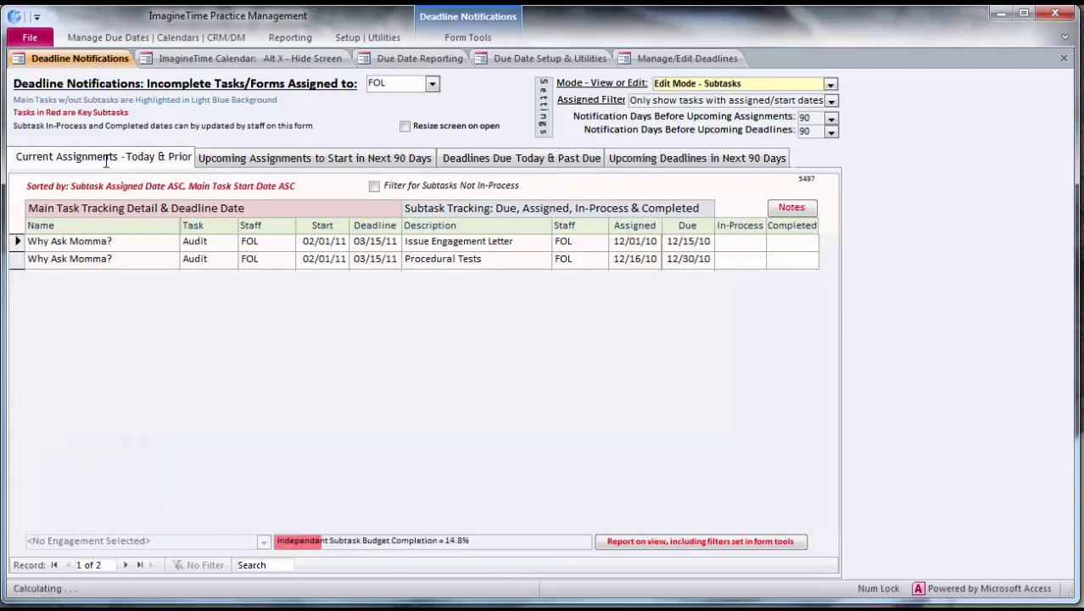
left_click(315, 158)
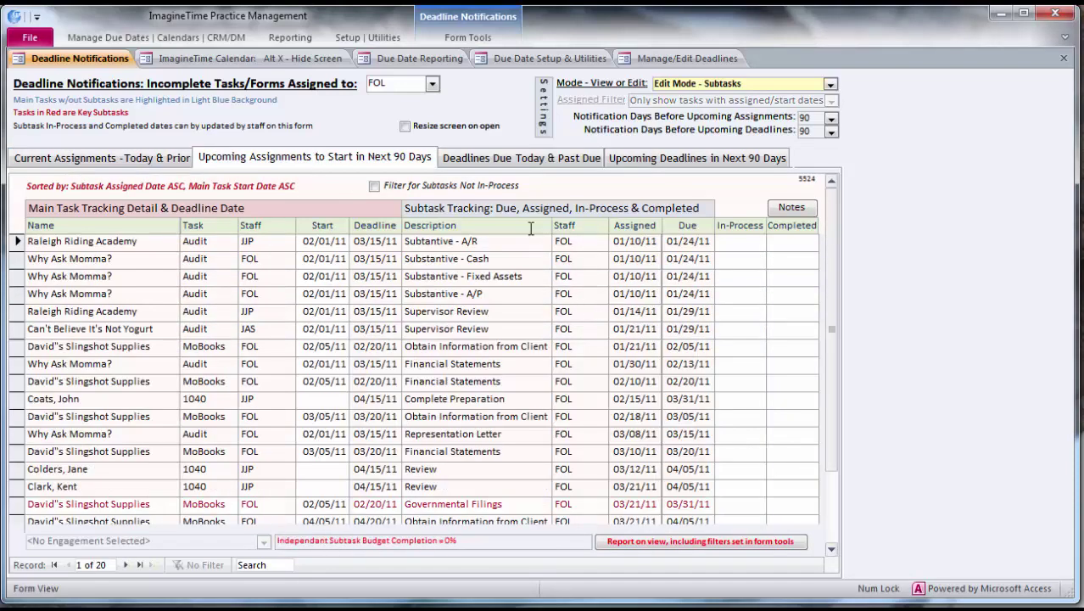
left_click(502, 158)
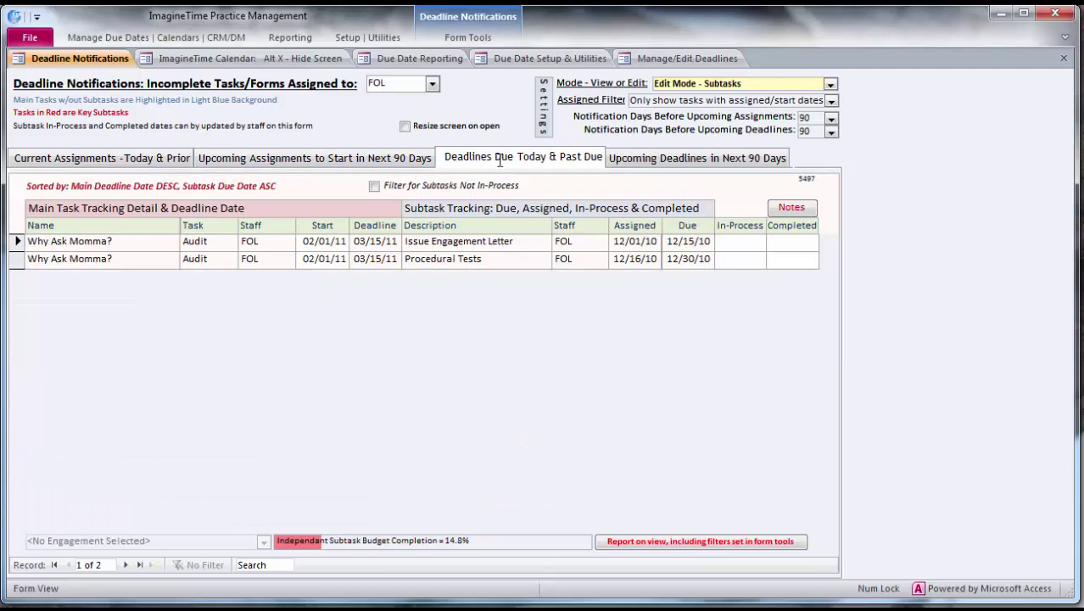
left_click(658, 159)
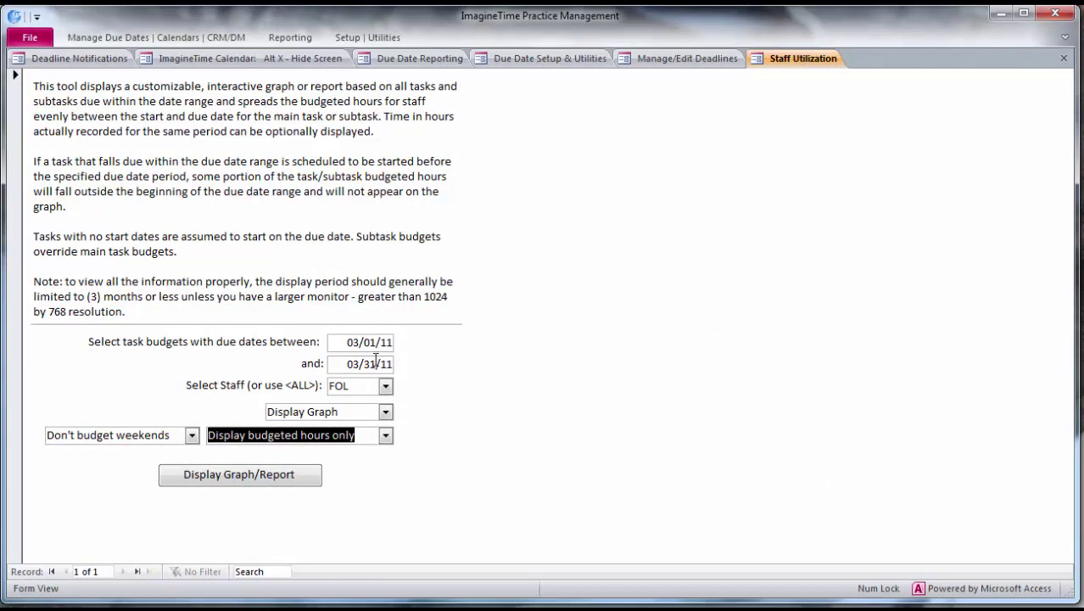
Display the staff utilization graph for FOL with due dates 03/01/11 to 03/31/11, without weekends and showing budgeted hours only
left_click(119, 37)
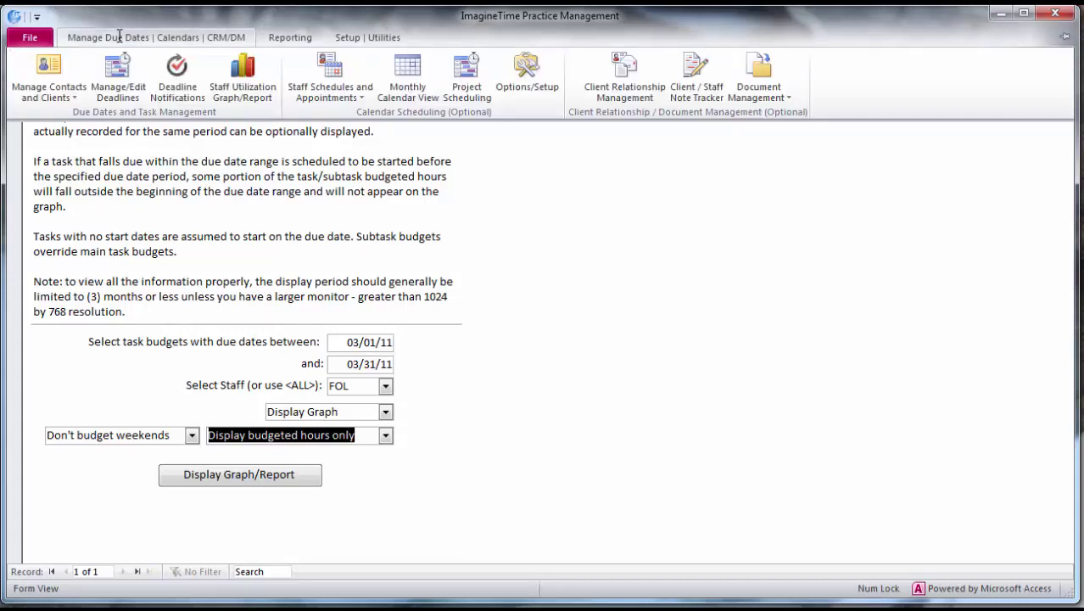
left_click(249, 82)
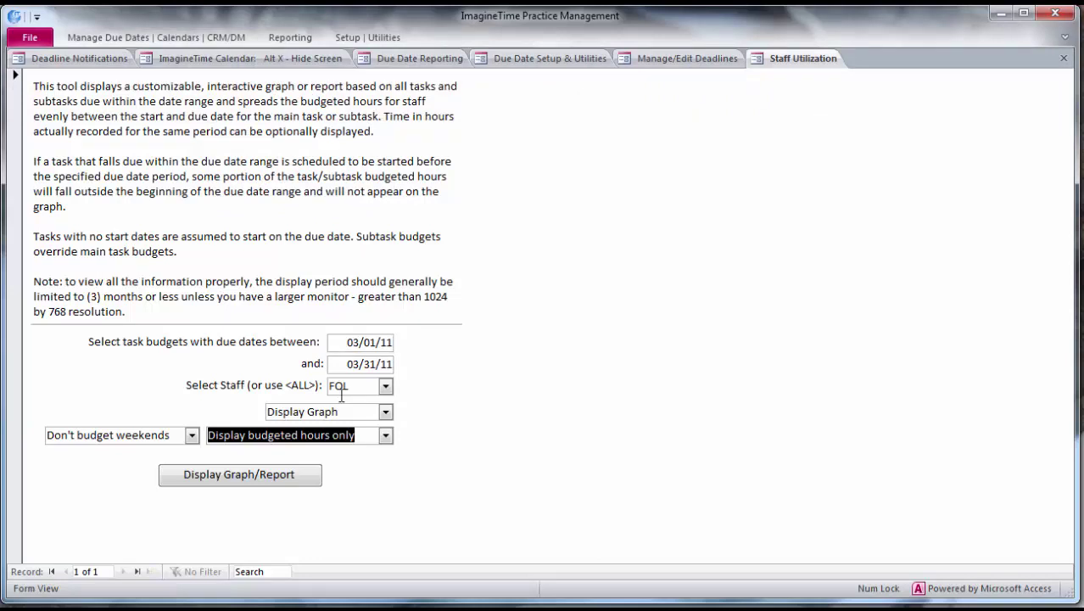
left_click(387, 387)
left_click(386, 388)
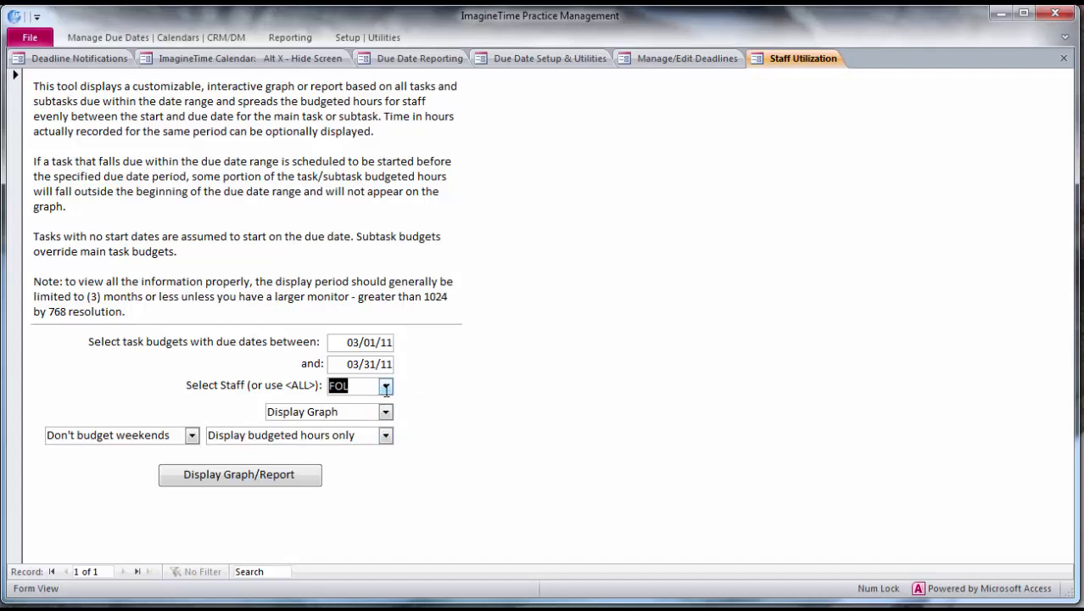
left_click(277, 477)
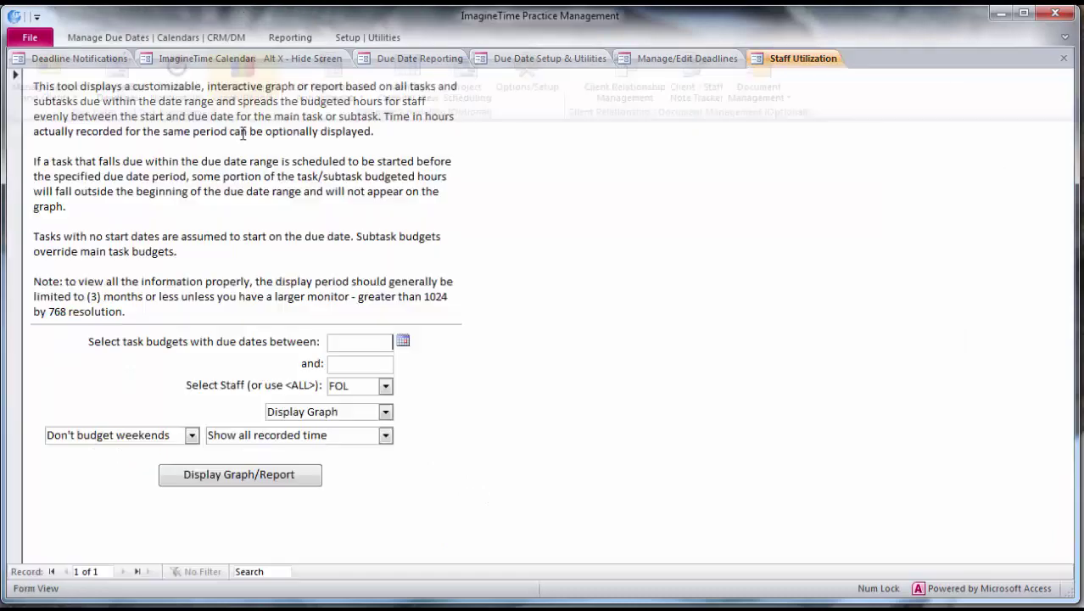
Close the budget-only graph and display FOL's staff utilization graph for due dates 03/01/11 to 03/31/11 with all recorded time
key("ctrl+F4")
type("03/01/11")
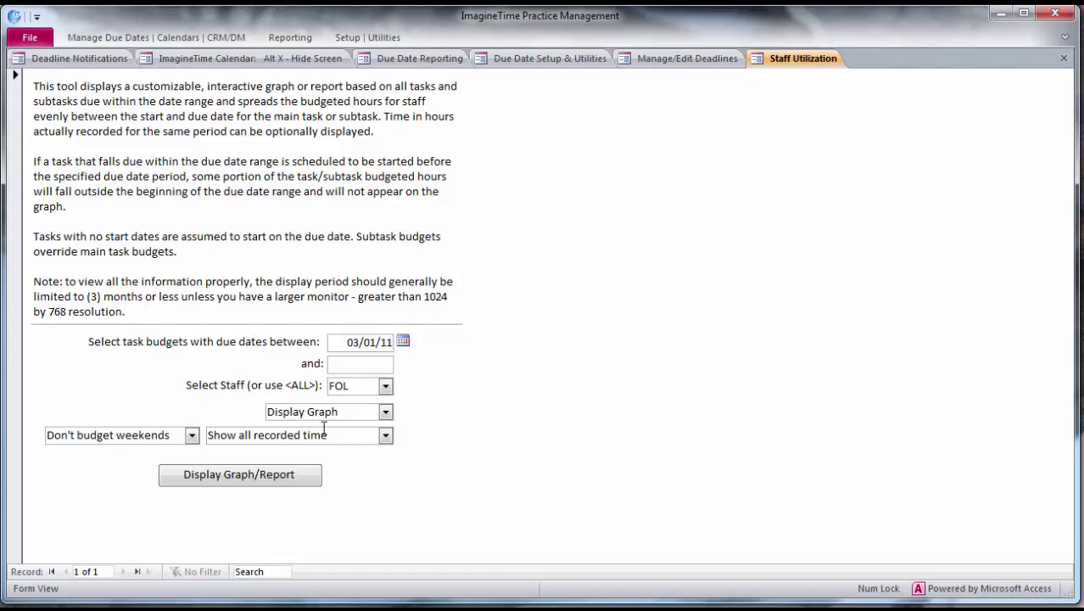
key("Tab")
type("03/31/11")
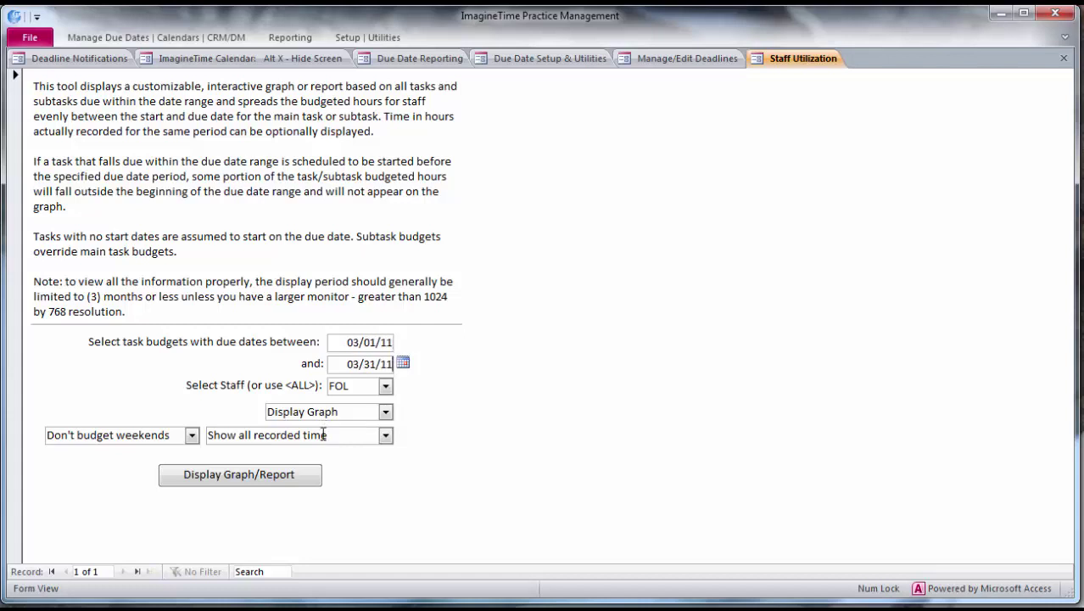
key("Tab")
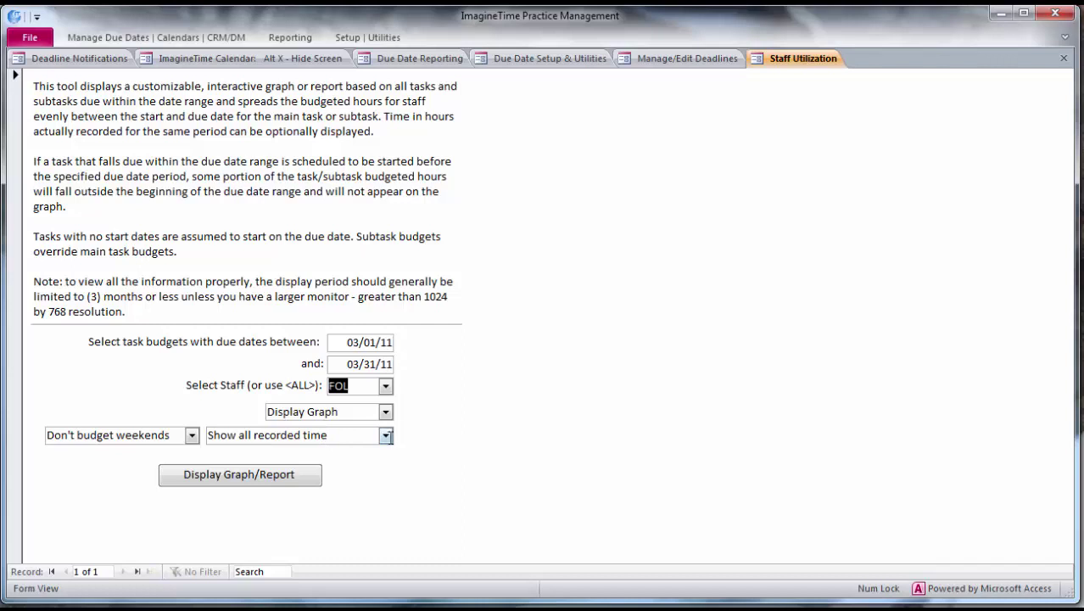
left_click(386, 435)
left_click(284, 468)
left_click(277, 470)
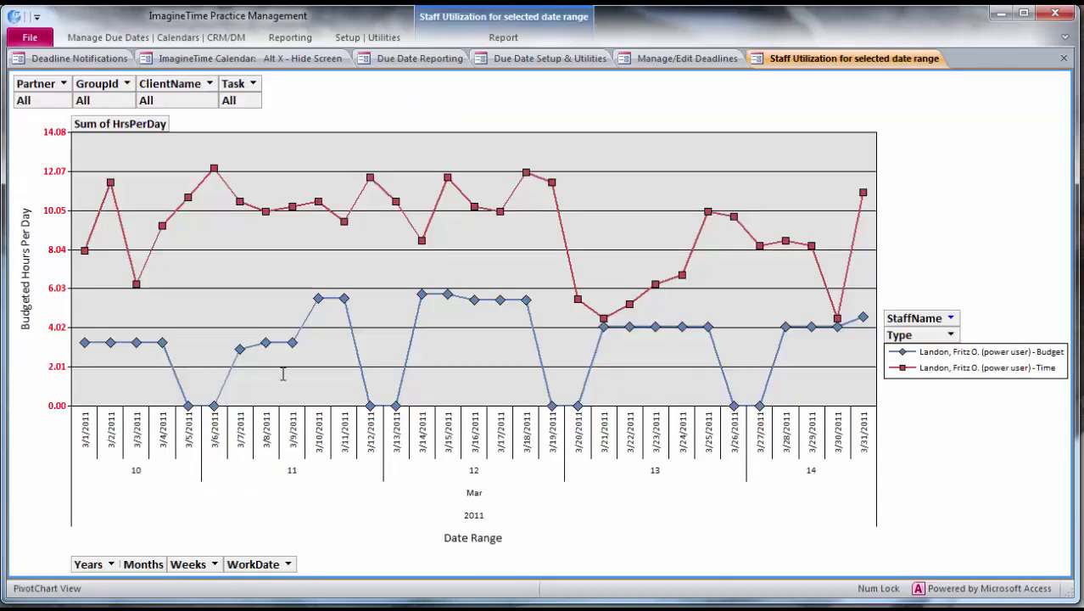